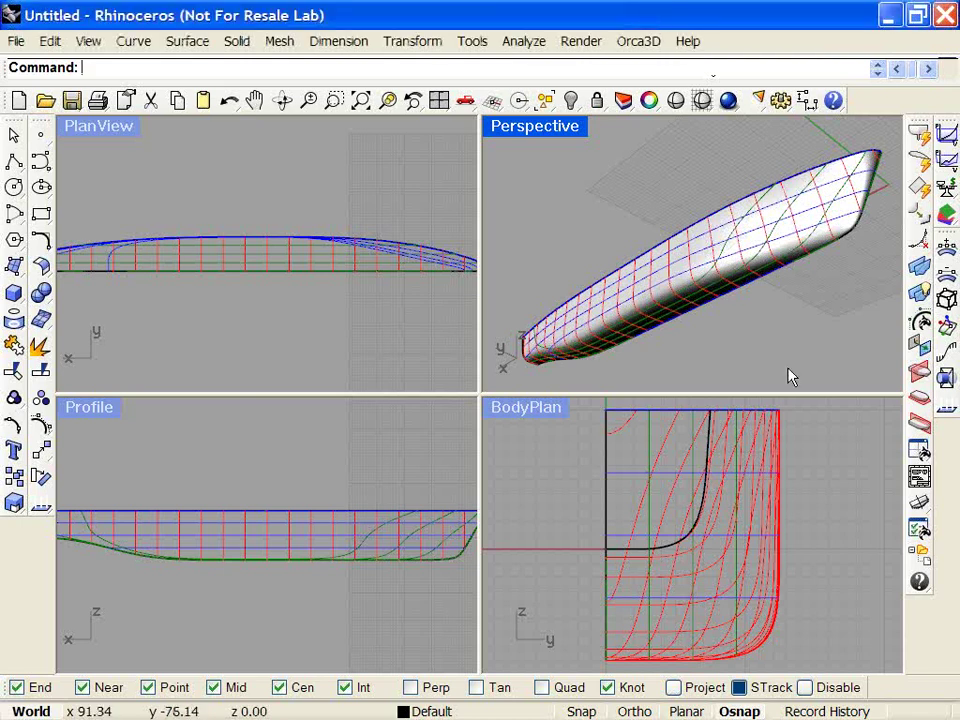
- Rotate the Perspective view side-on and select the hull surface with all its curves
mouse_move(697, 168)
right_mouse_down()
mouse_move(750, 272)
mouse_move(705, 268)
mouse_move(692, 180)
right_mouse_up()
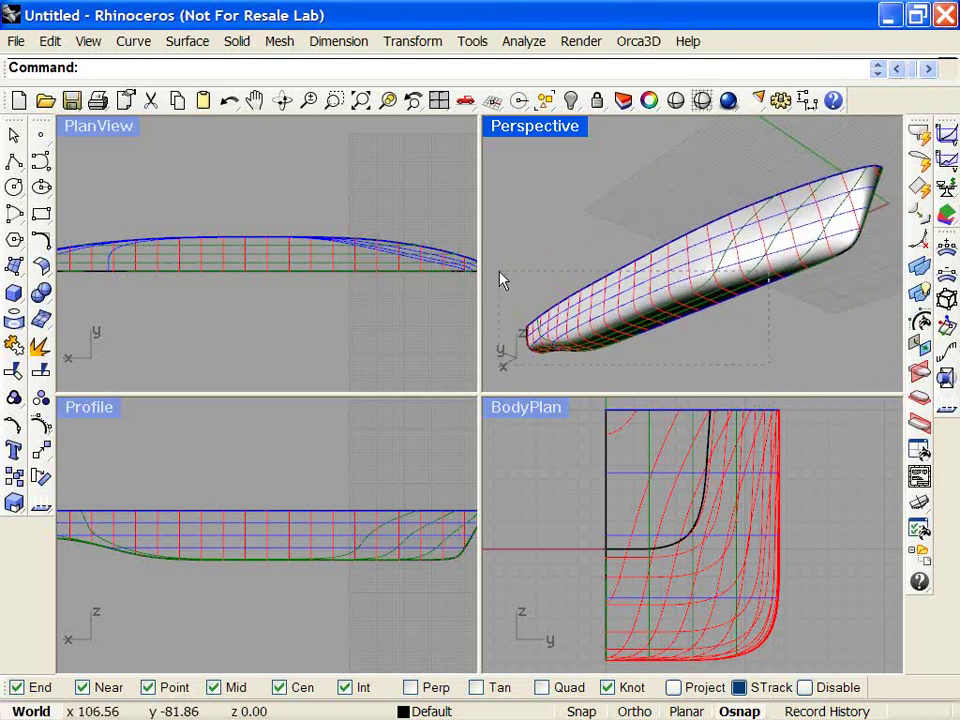
key("ctrl+a")
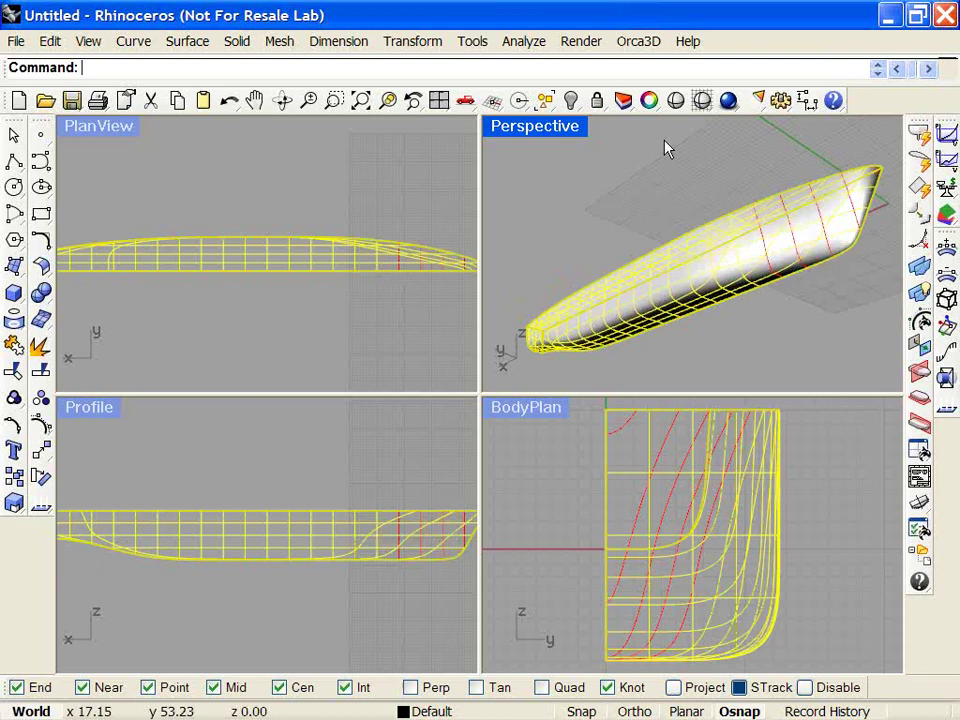
left_click(640, 42)
- Start Compute Hydrostatics & Stability, keeping conditions defined by Model Sinkage(s) with trim and heel 0
mouse_move(618, 88)
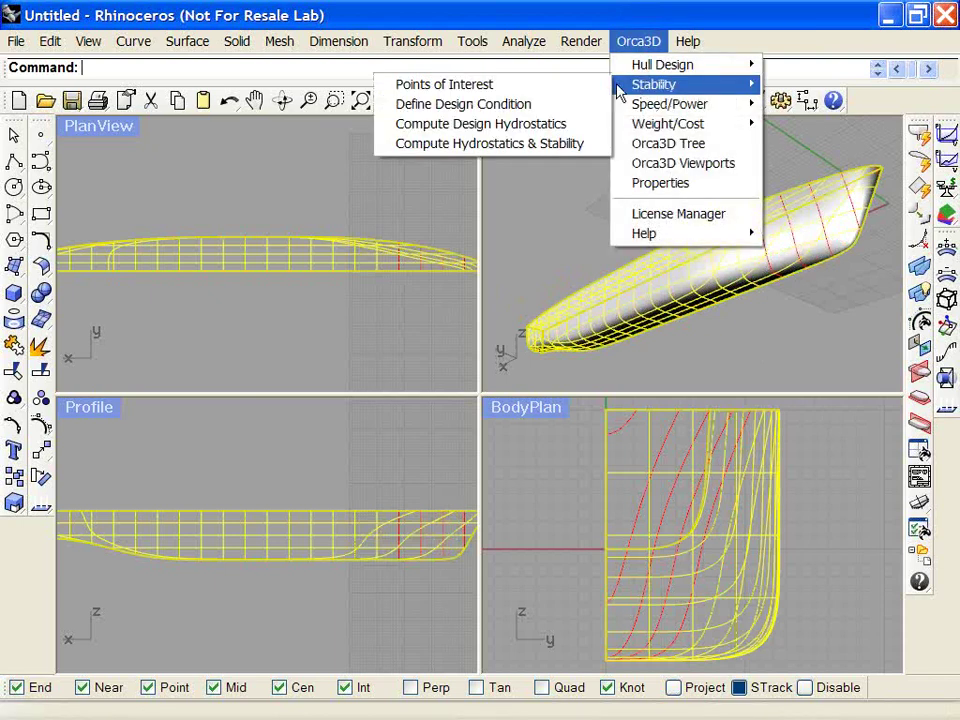
left_click(513, 144)
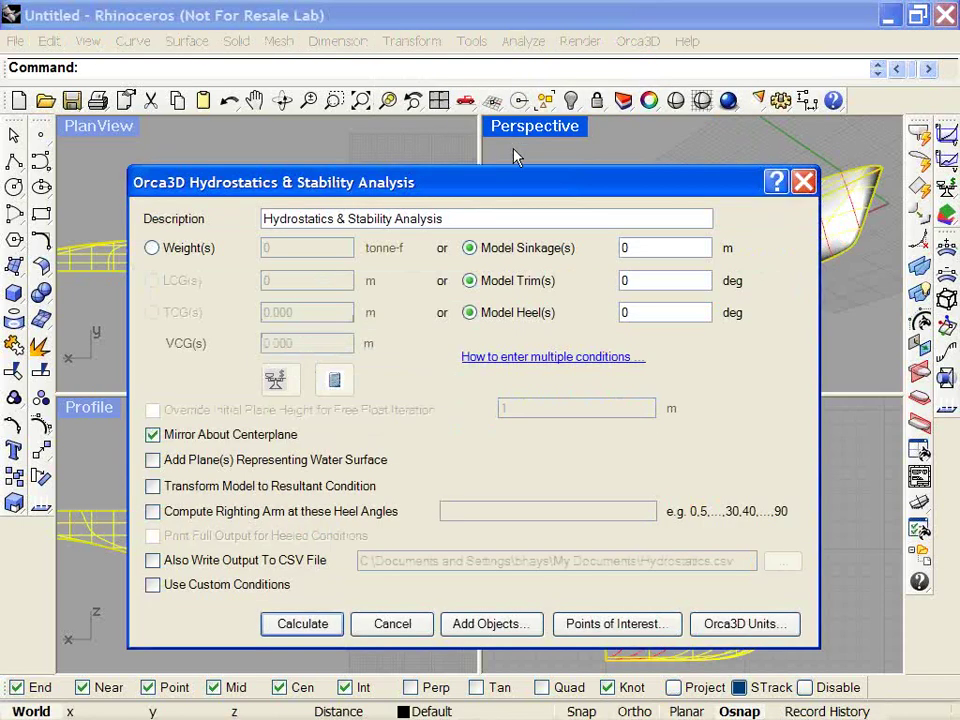
left_click_drag(490, 177, 433, 97)
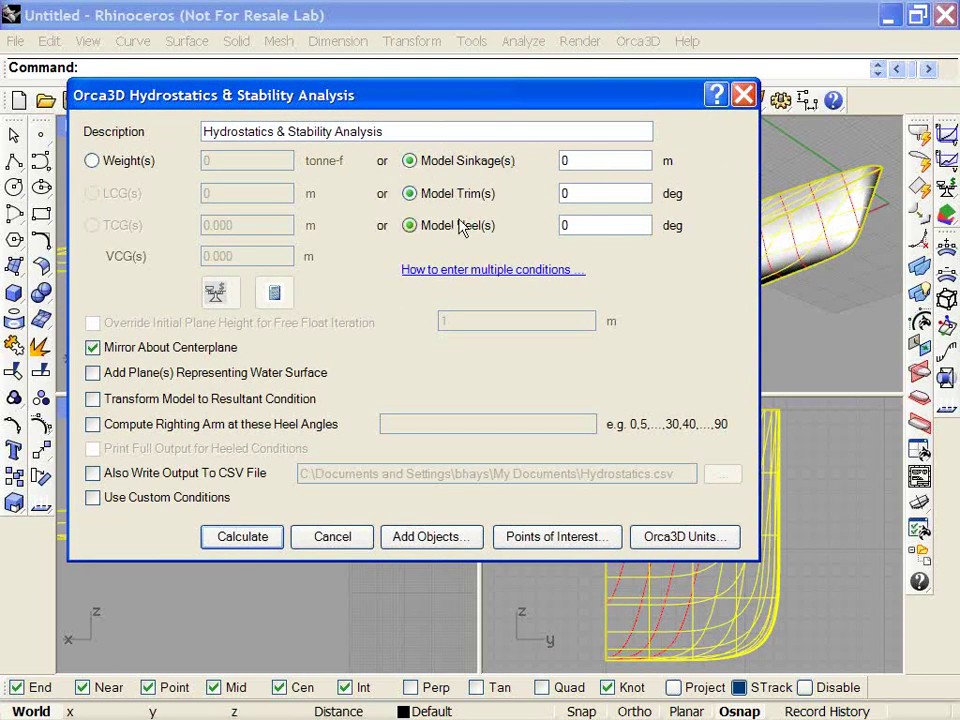
left_click(124, 166)
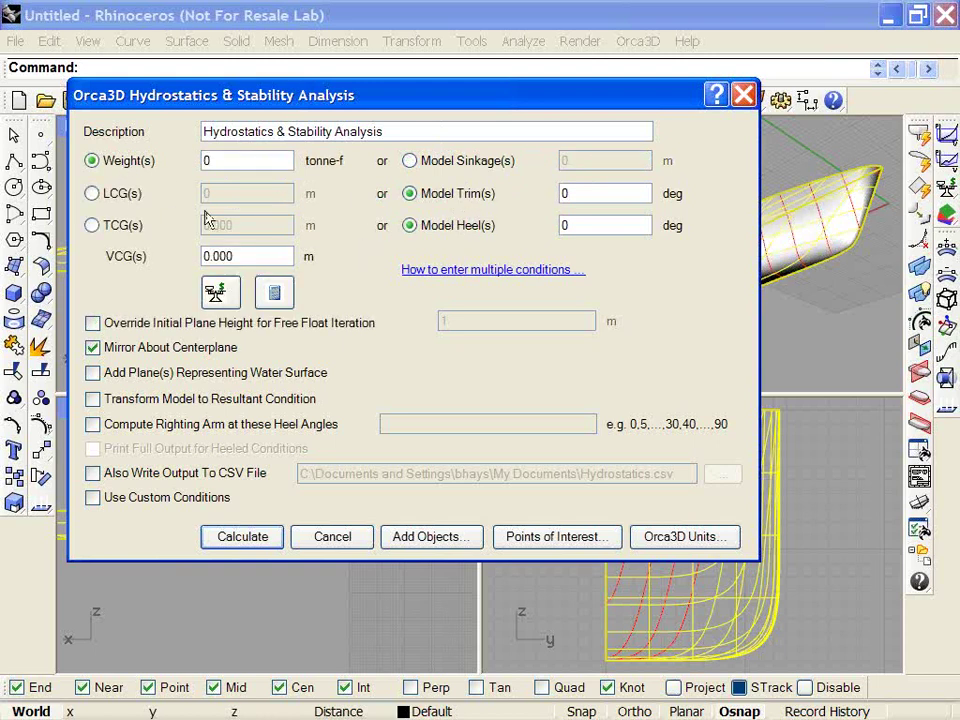
left_click(410, 161)
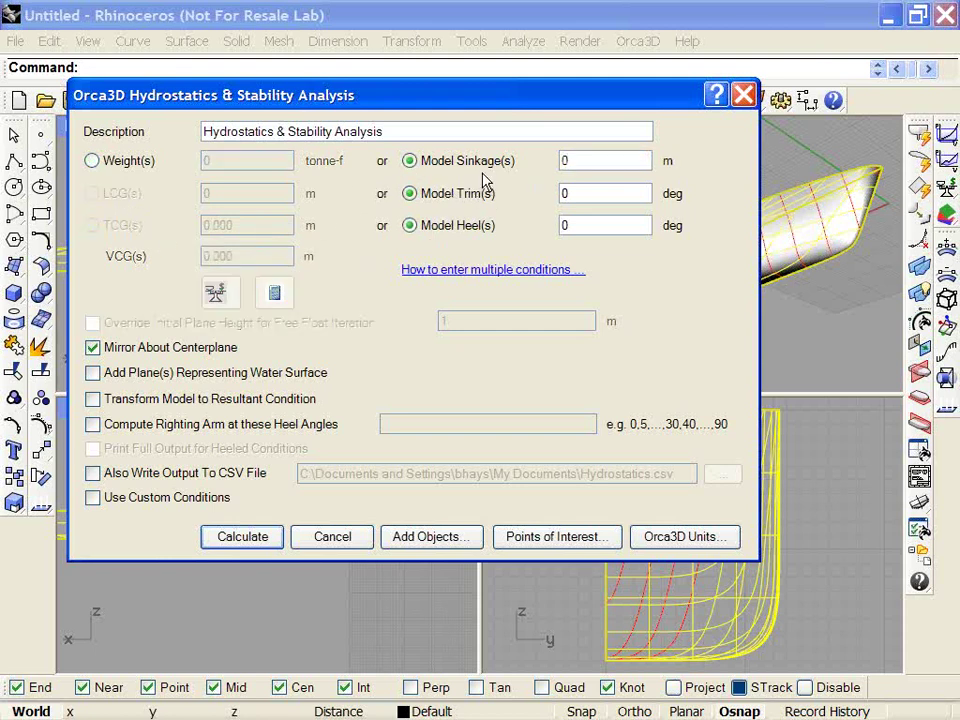
- Enter model sinkages 0,.1,...,.5,.7,...,1.1 m as multiple conditions
left_click(588, 160)
type(".1,...,.5")
mouse_move(528, 277)
type("..,1.1")
left_click_drag(289, 94, 305, 20)
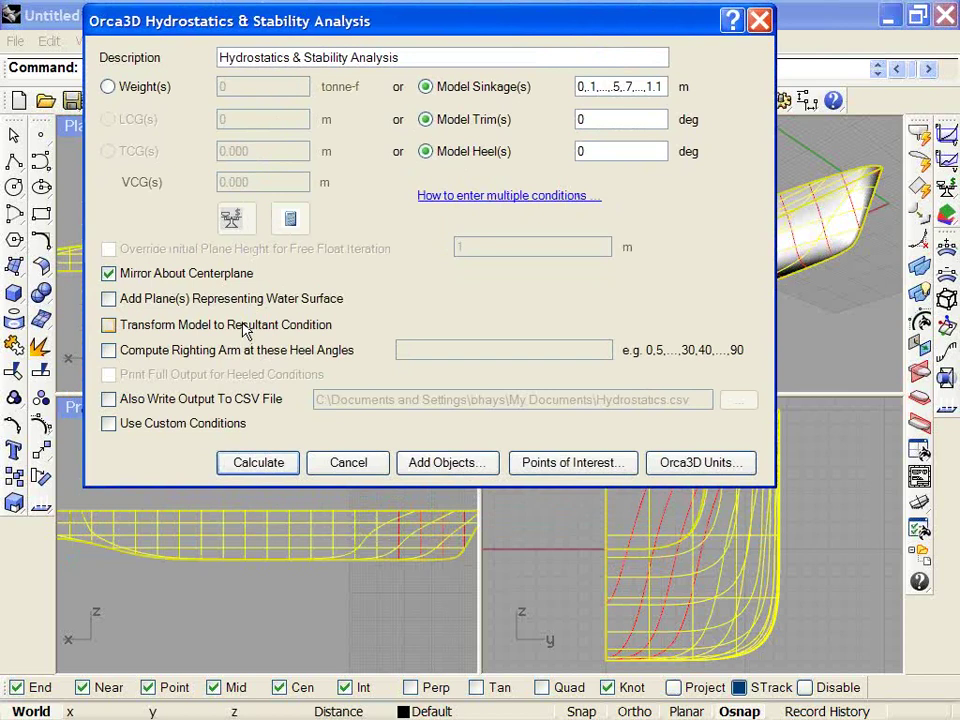
- Compute righting arms at heel angles 0,5,...,45,55,...,105 and also write output to a CSV file
left_click(109, 351)
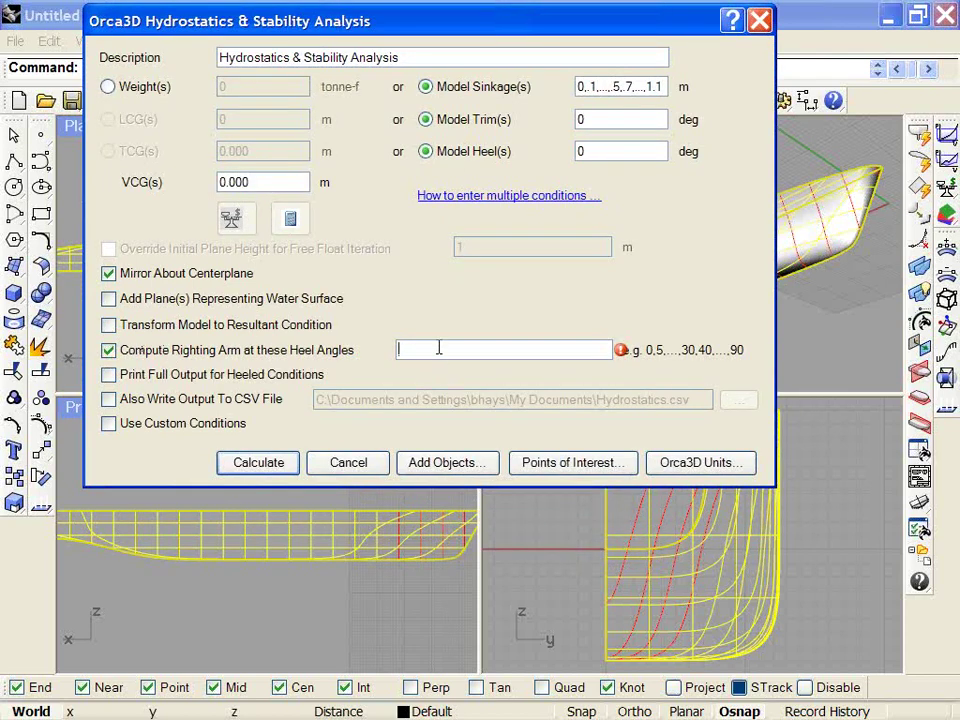
type("0,")
type(",5,")
type("...")
type(",45")
type(",55")
type(",...")
type(",105")
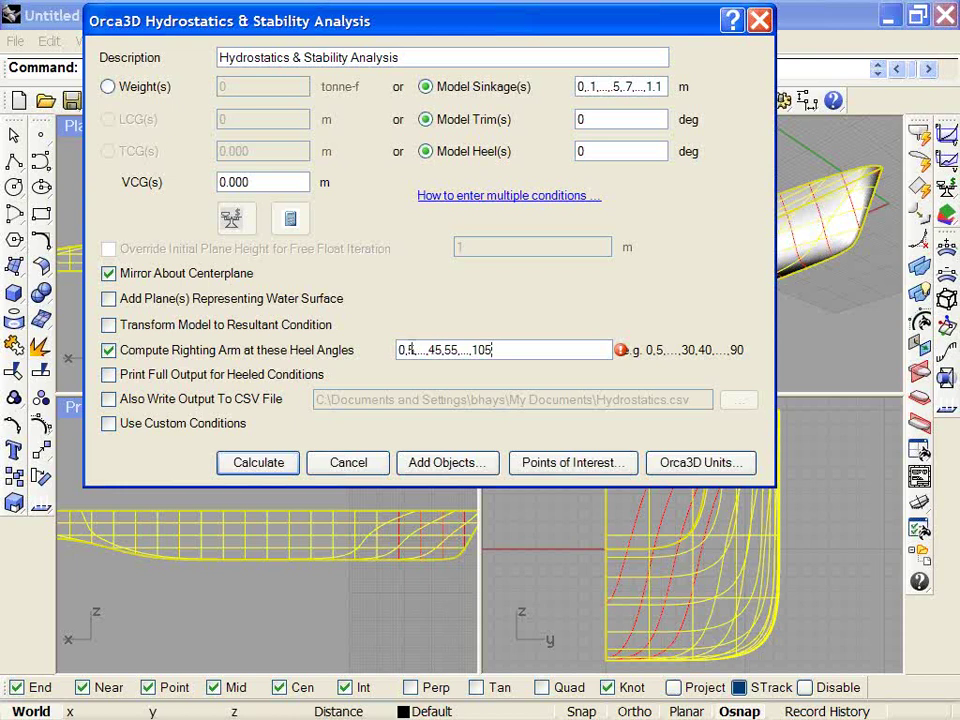
left_click(121, 401)
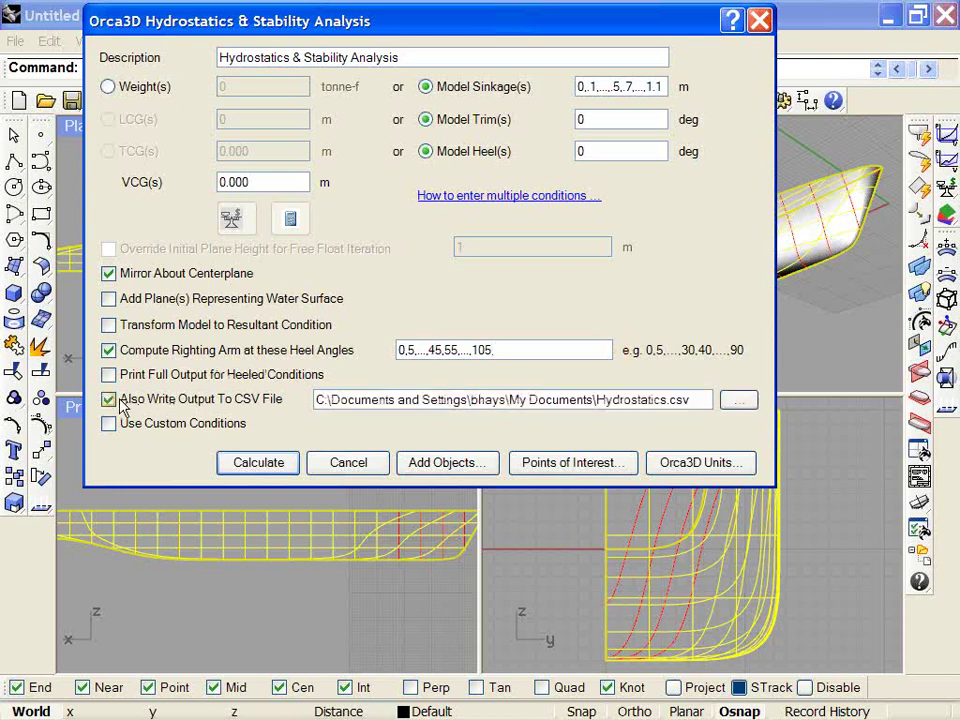
- Turn on Use Custom Conditions, rebuild them from the sinkage list, and exclude Conditions 3 and 6
left_click(108, 424)
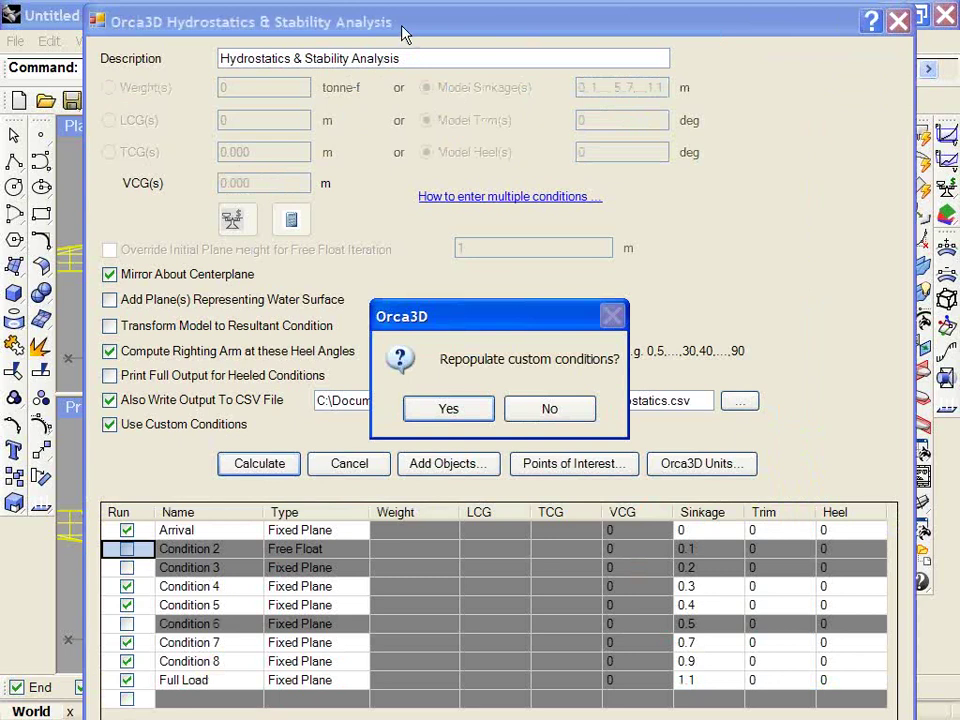
left_click(540, 412)
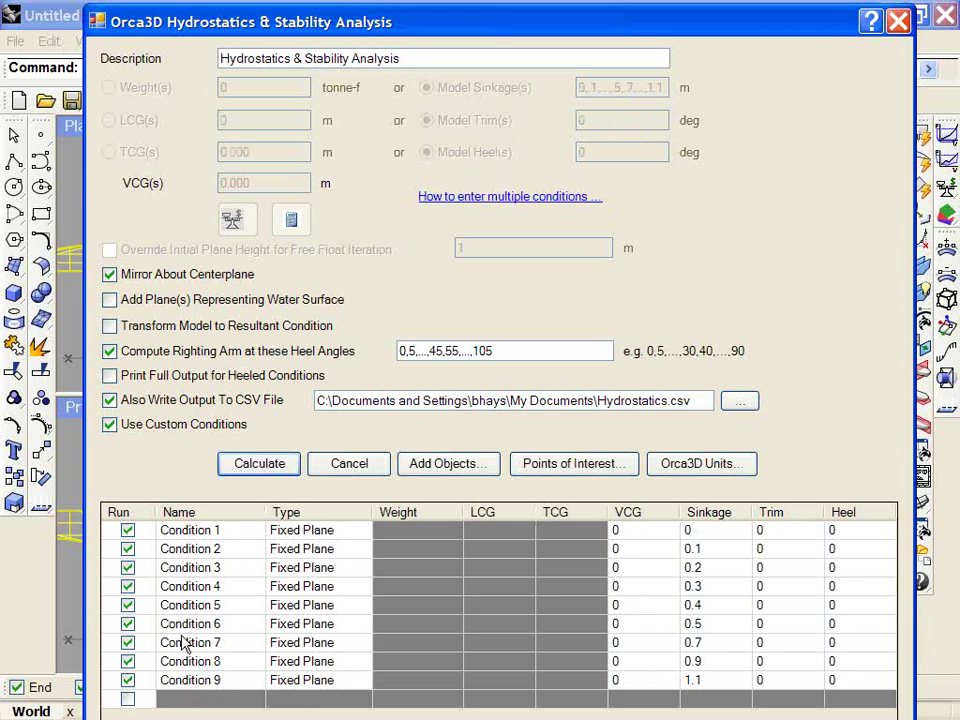
left_click(127, 567)
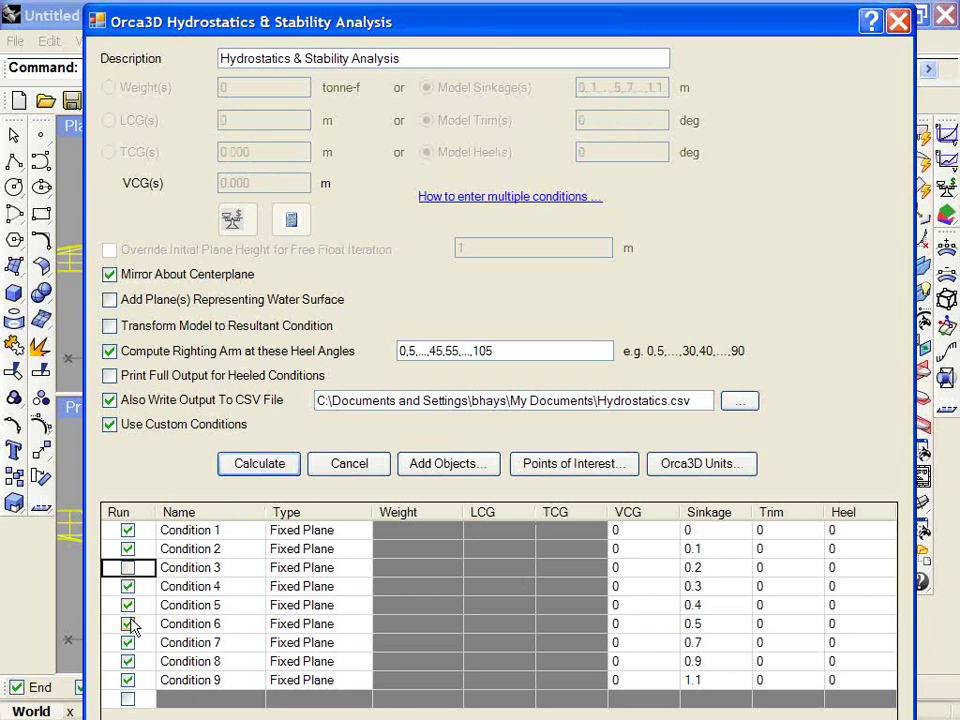
left_click(128, 623)
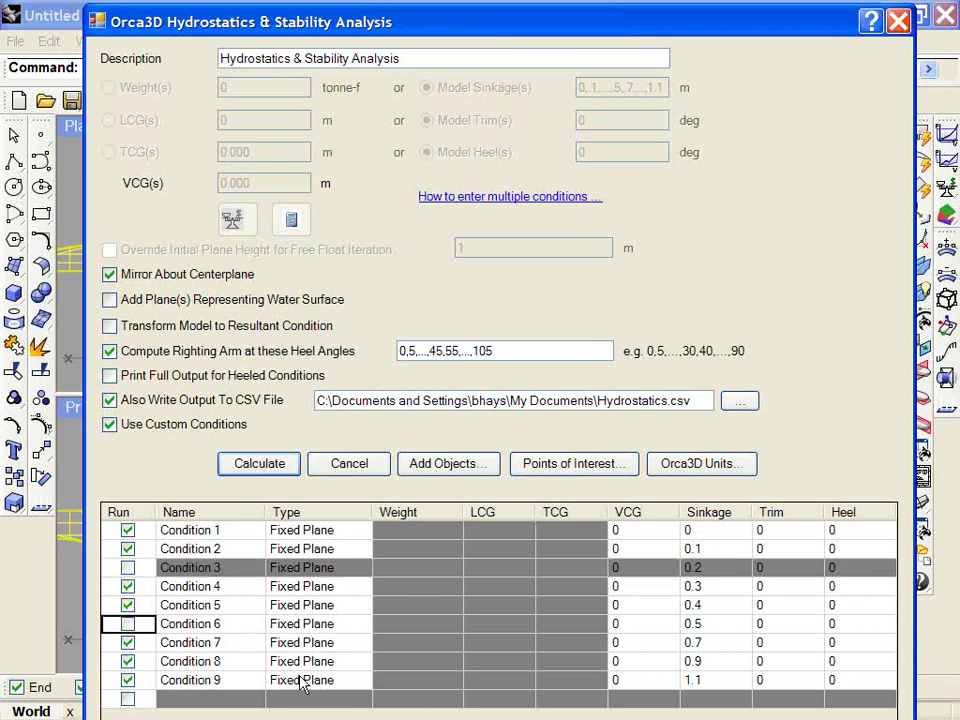
left_click(128, 700)
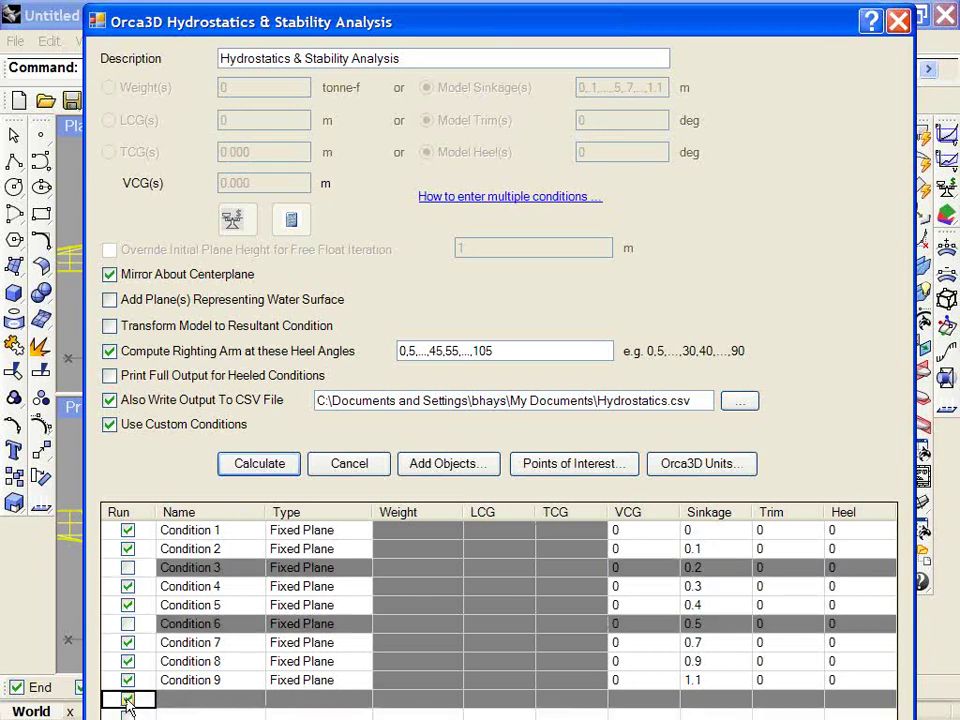
- Rename Condition 1 to 'LightShip' and Condition 9 to 'Full Load'
left_click(190, 530)
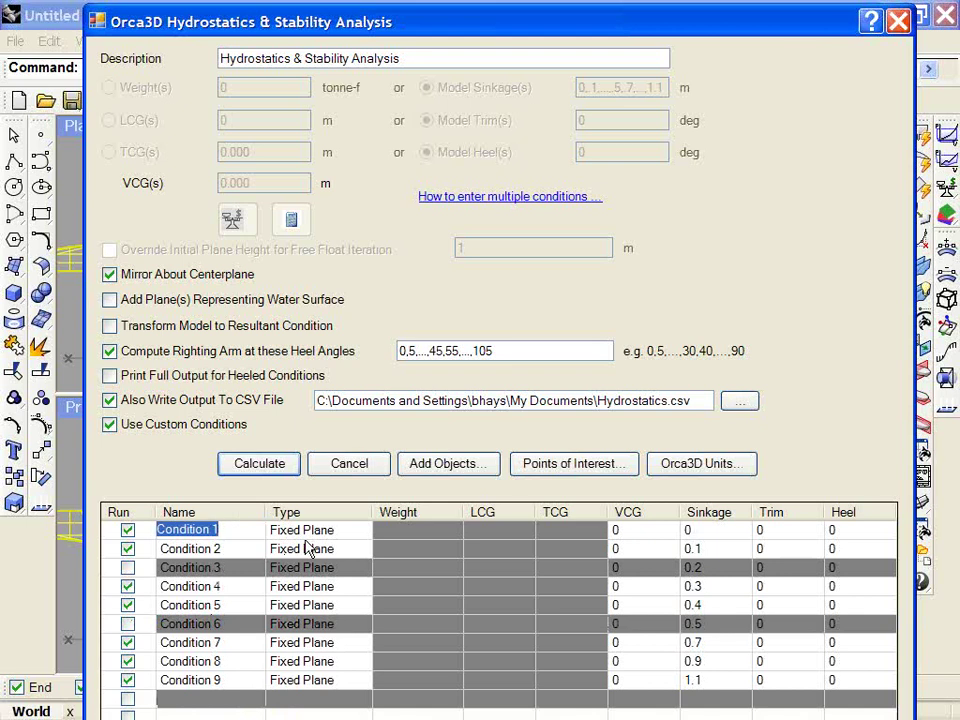
type("LightShip")
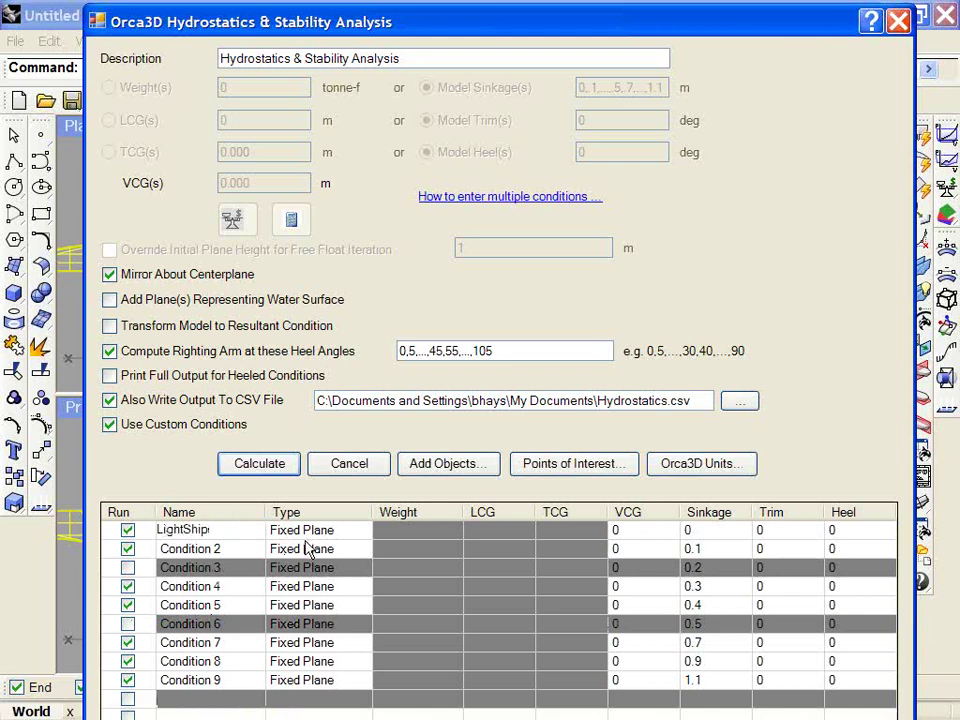
left_click(206, 680)
type("Full Load")
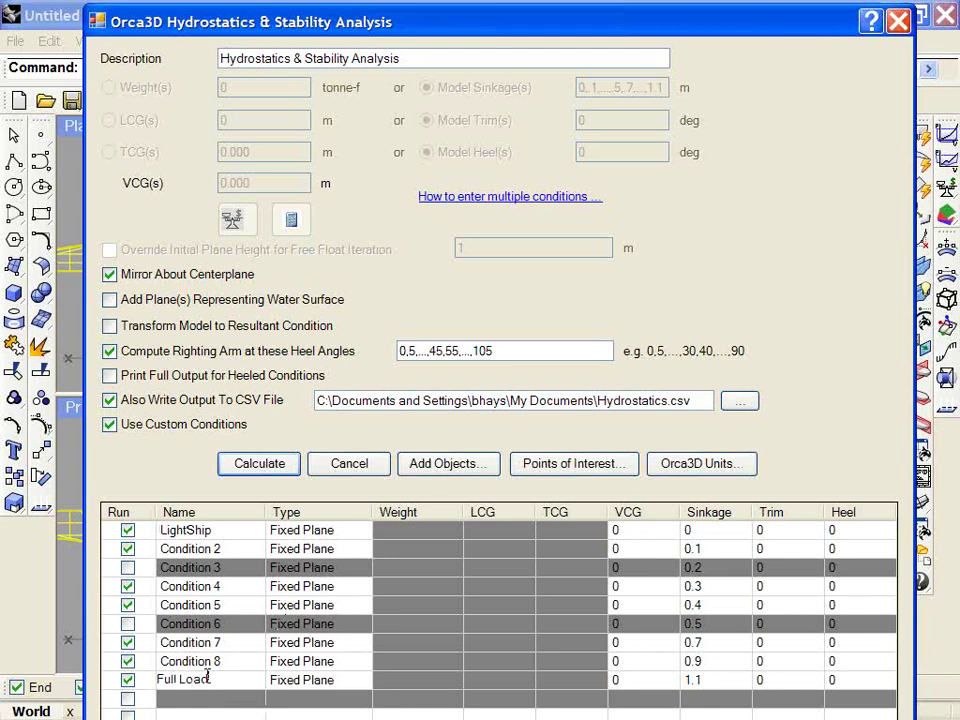
- Set the Full Load condition type to Free Float and exclude it from the run
left_click(726, 684)
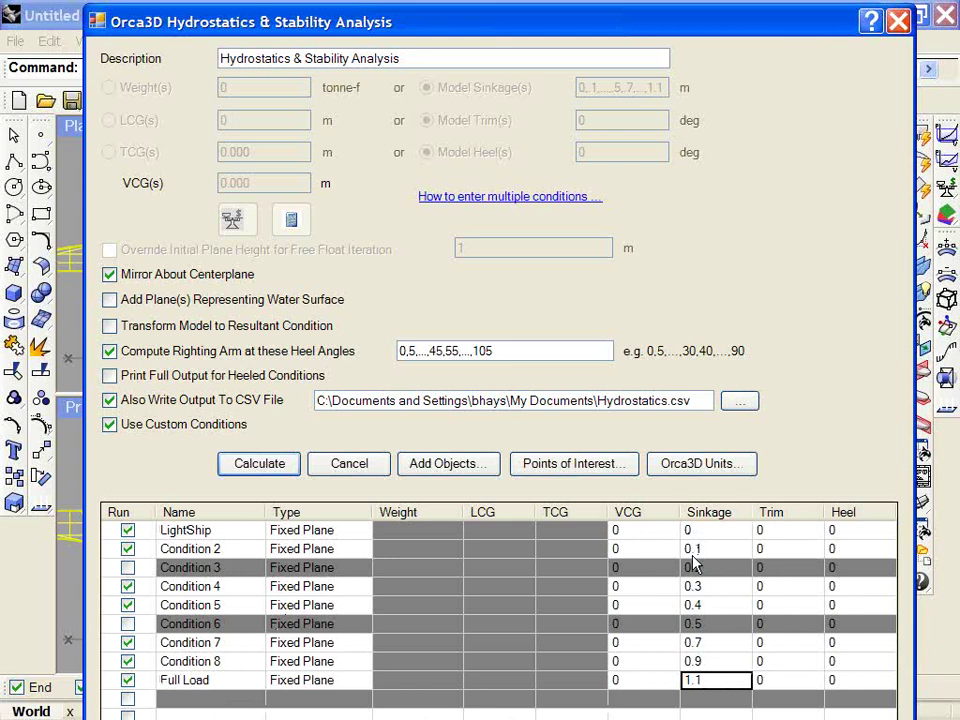
left_click(333, 684)
left_click(360, 683)
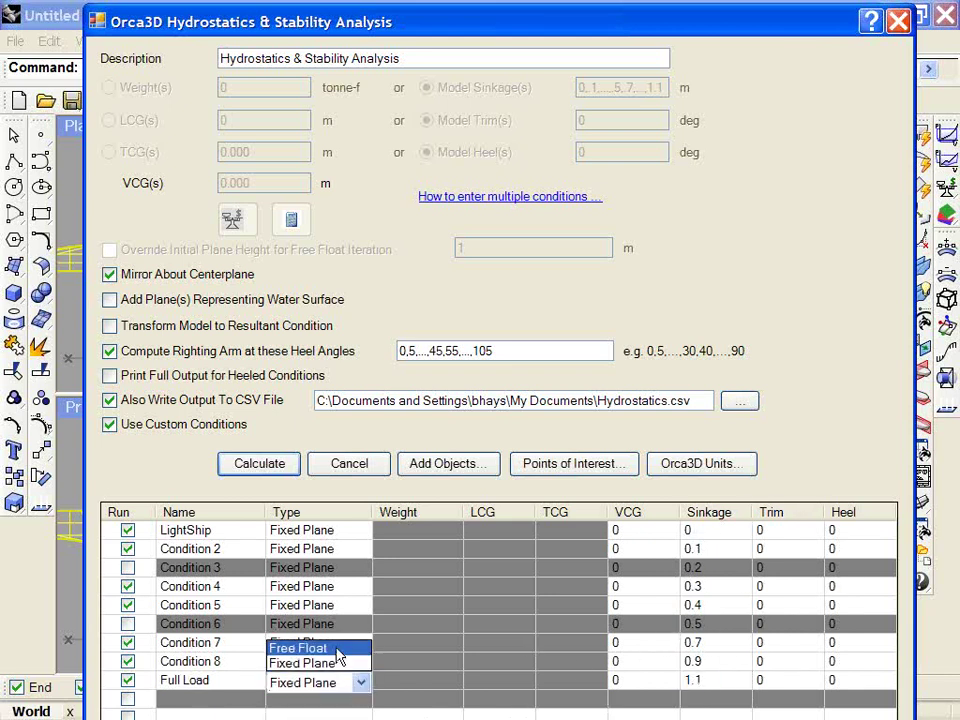
left_click(338, 646)
left_click(414, 688)
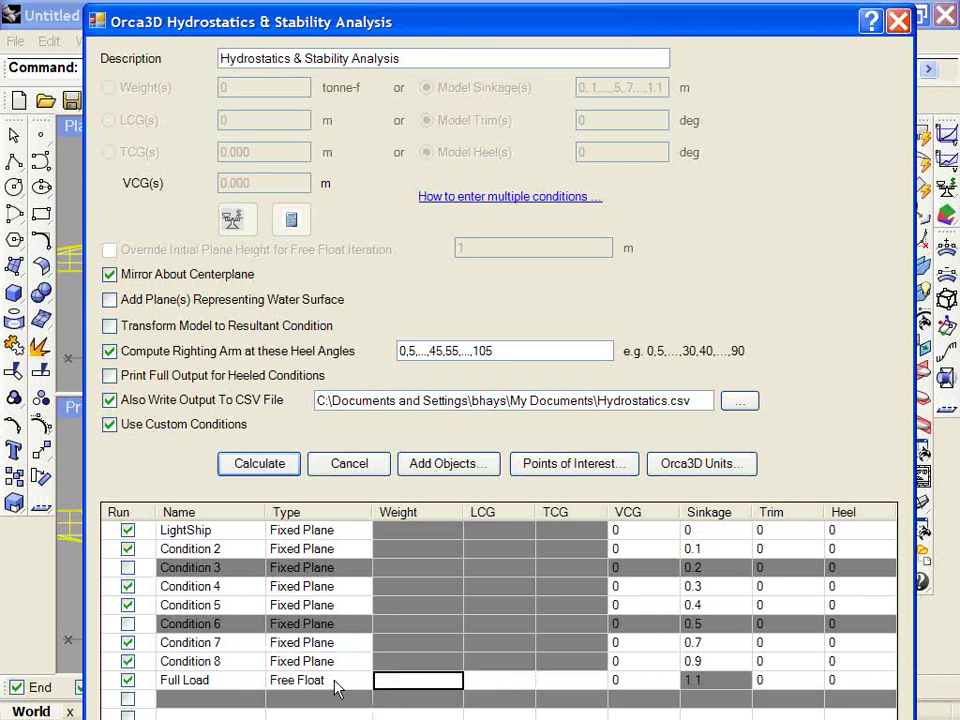
left_click(366, 686)
left_click(127, 680)
left_click(127, 680)
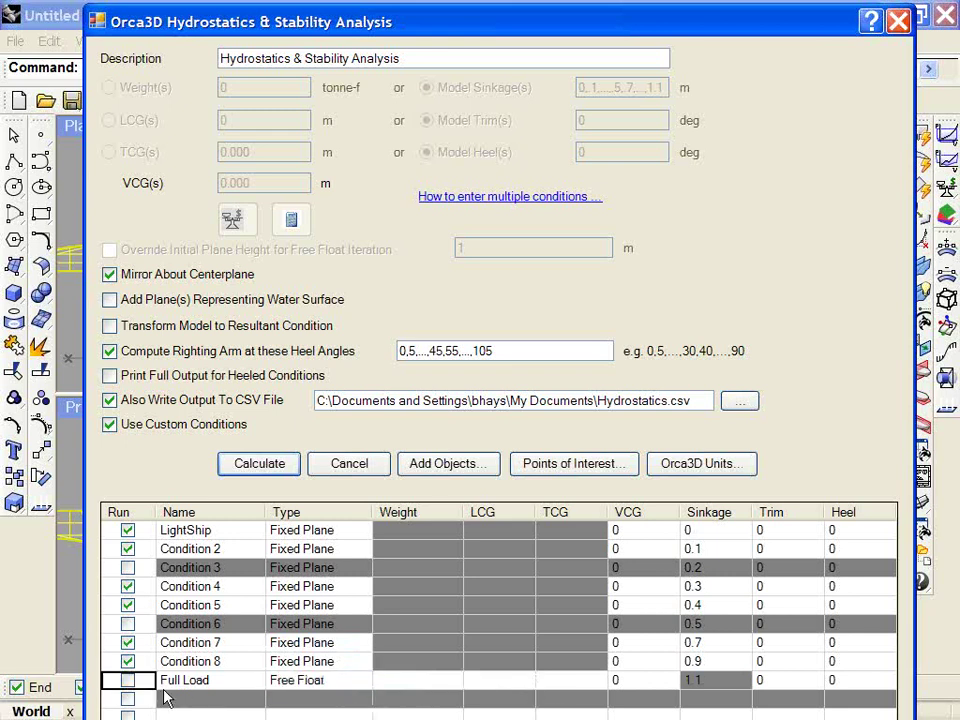
- Calculate the analysis, allowing the existing CSV file to be overwritten
left_click(270, 468)
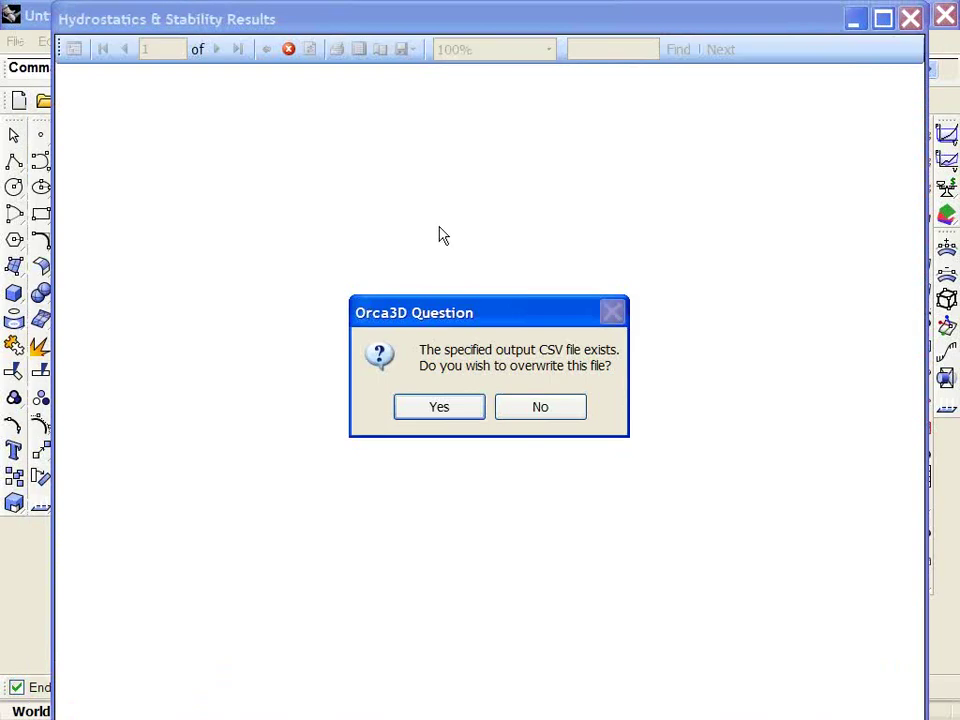
left_click(465, 407)
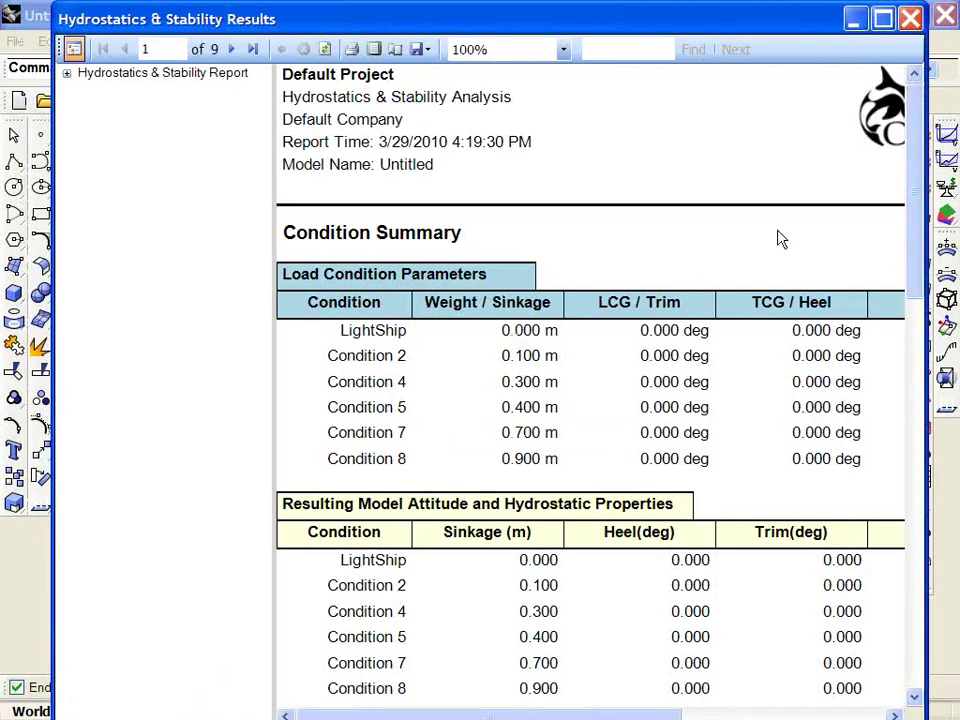
- Page through the results report to page 4's righting-arm curve, then close the report
left_click_drag(917, 118, 882, 420)
left_click(231, 49)
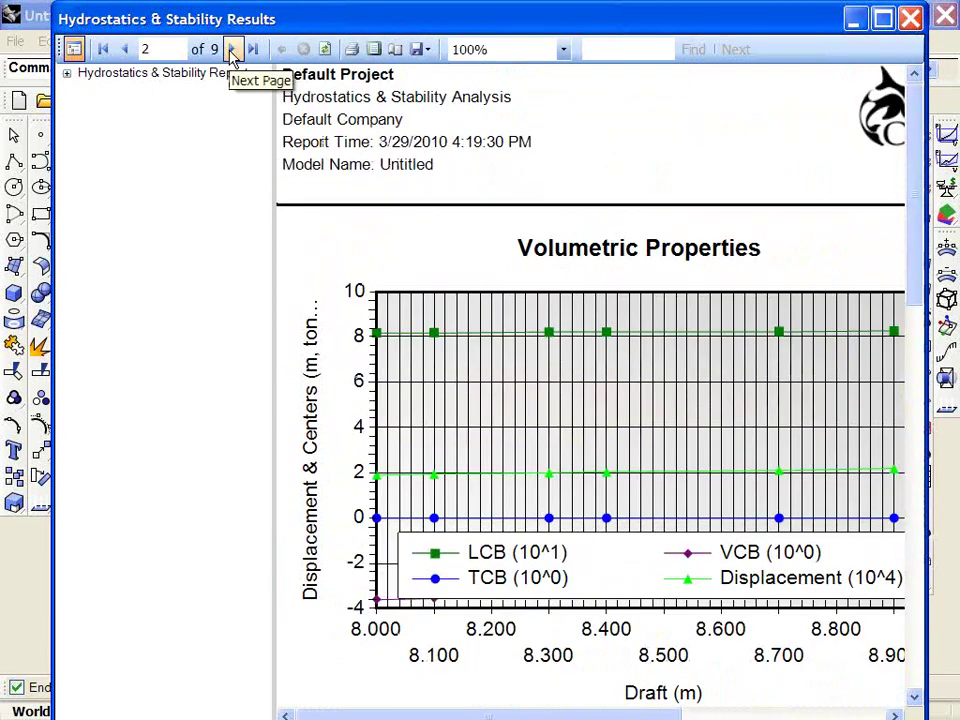
left_click_drag(913, 170, 864, 526)
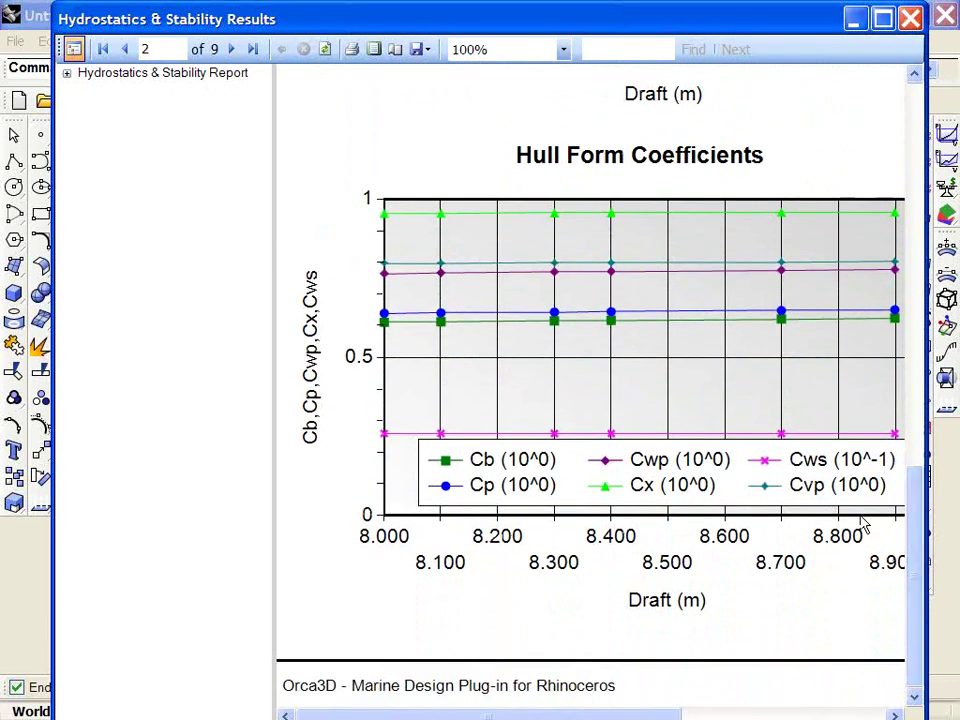
left_click(231, 49)
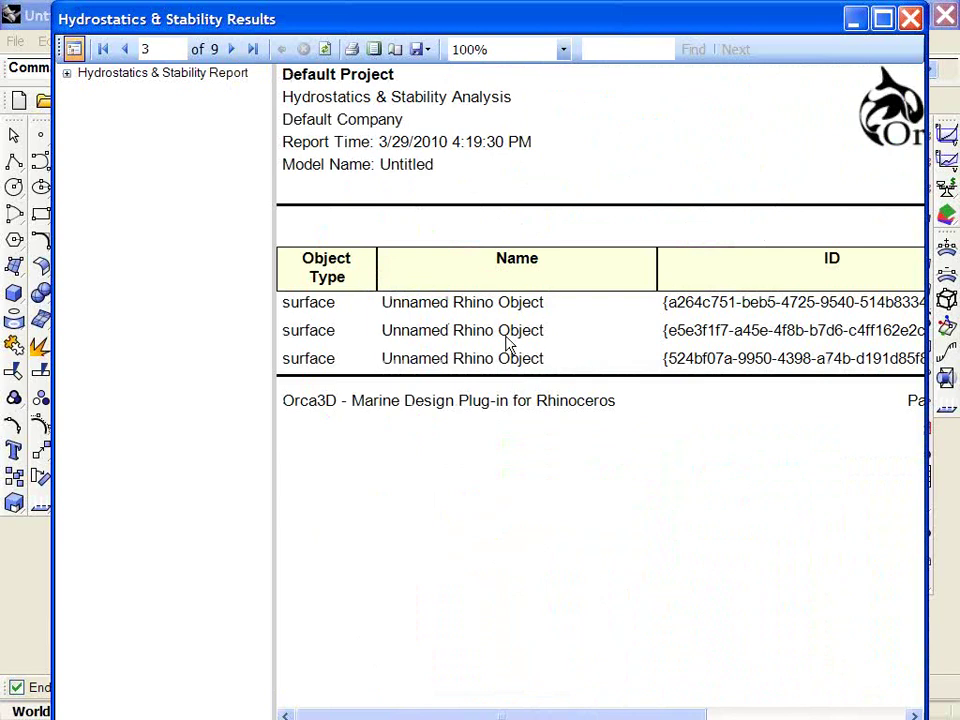
left_click(231, 49)
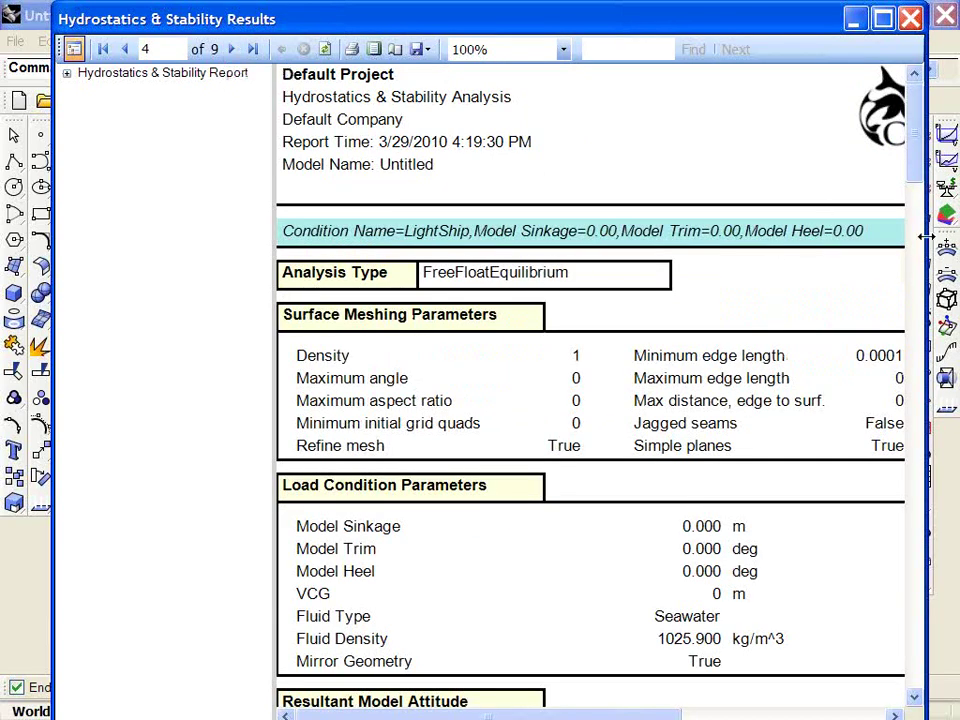
mouse_move(928, 268)
left_mouse_down()
mouse_move(949, 270)
mouse_move(921, 265)
left_mouse_up()
left_click_drag(907, 130, 910, 590)
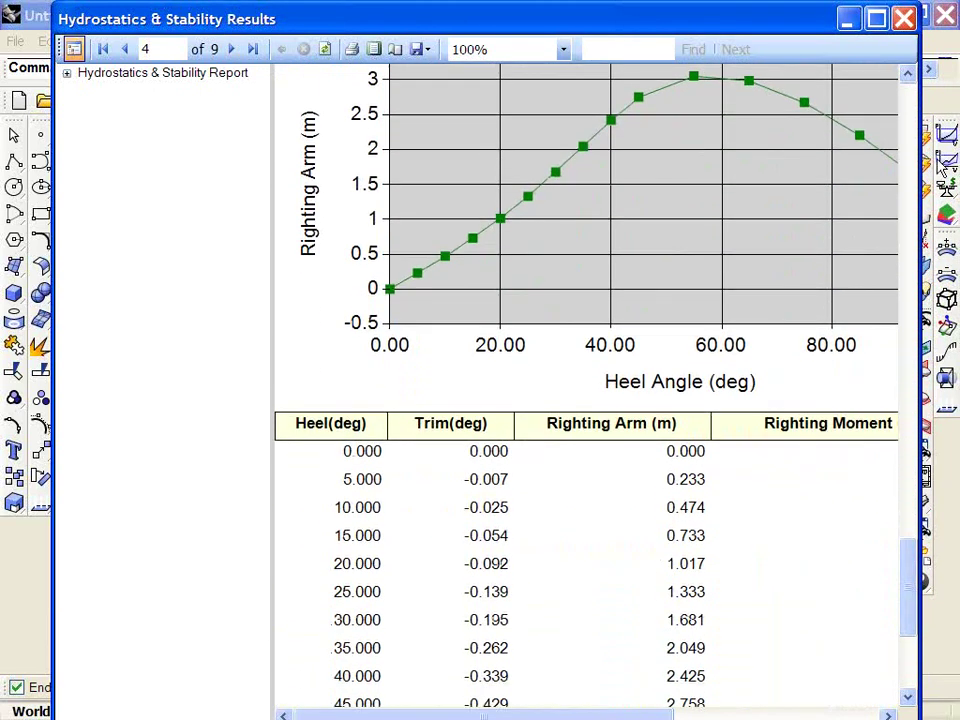
left_click(903, 18)
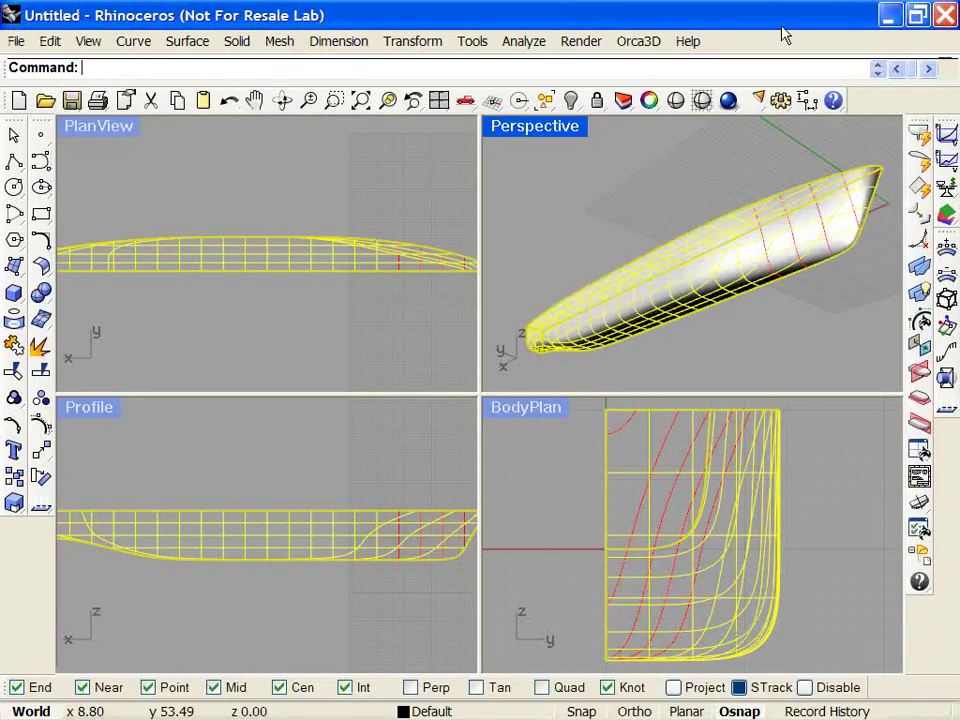
- Start a new Hydrostatics & Stability analysis with custom conditions and righting arms turned off
left_click(650, 42)
mouse_move(640, 86)
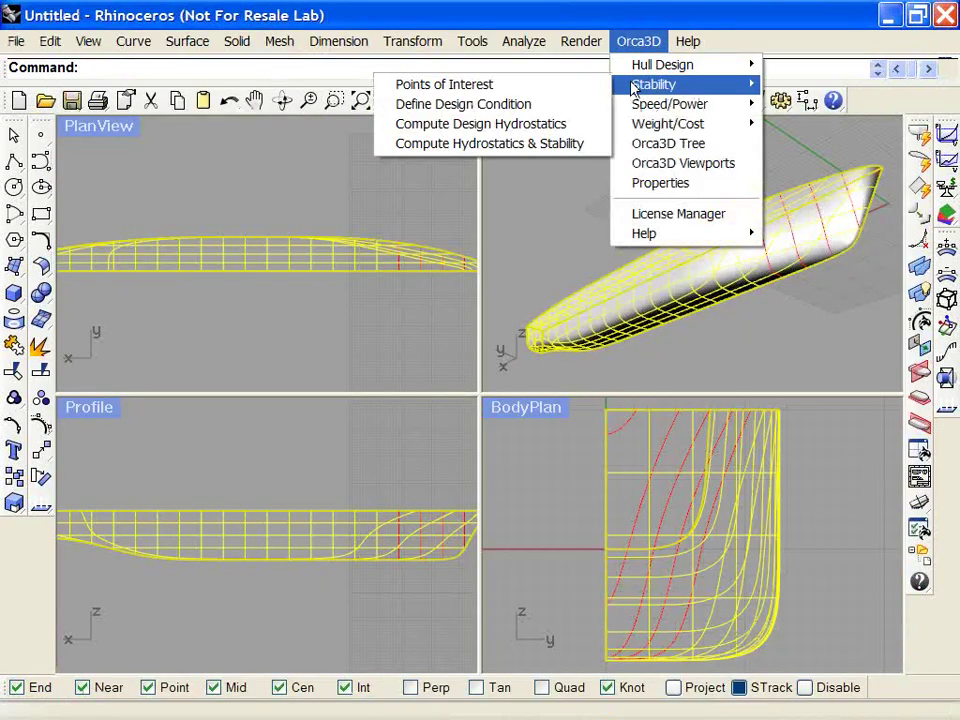
left_click(510, 146)
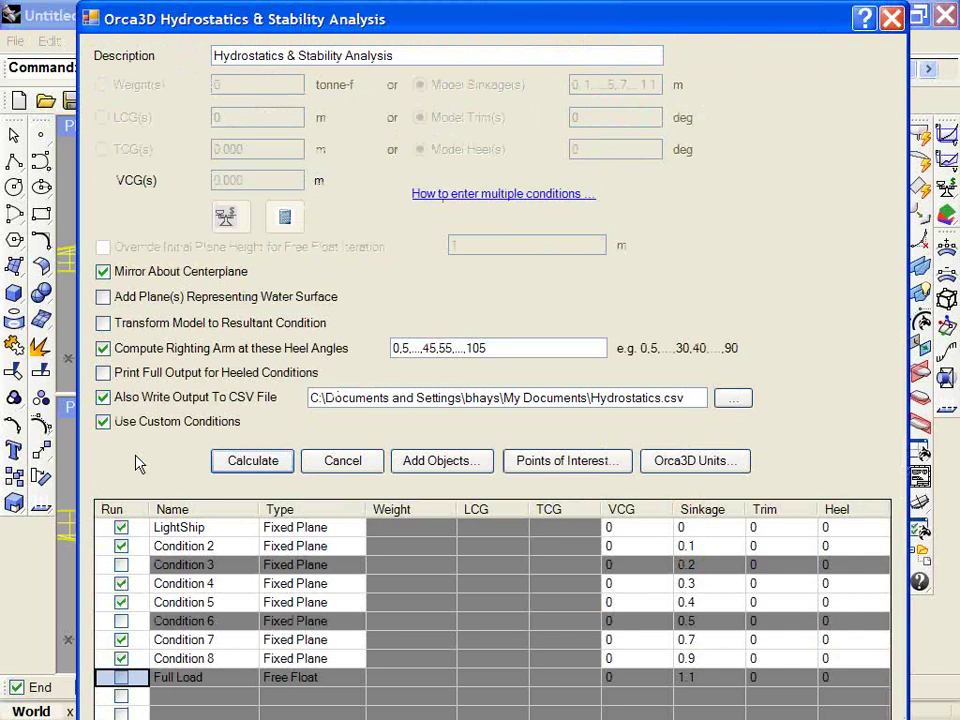
left_click(104, 423)
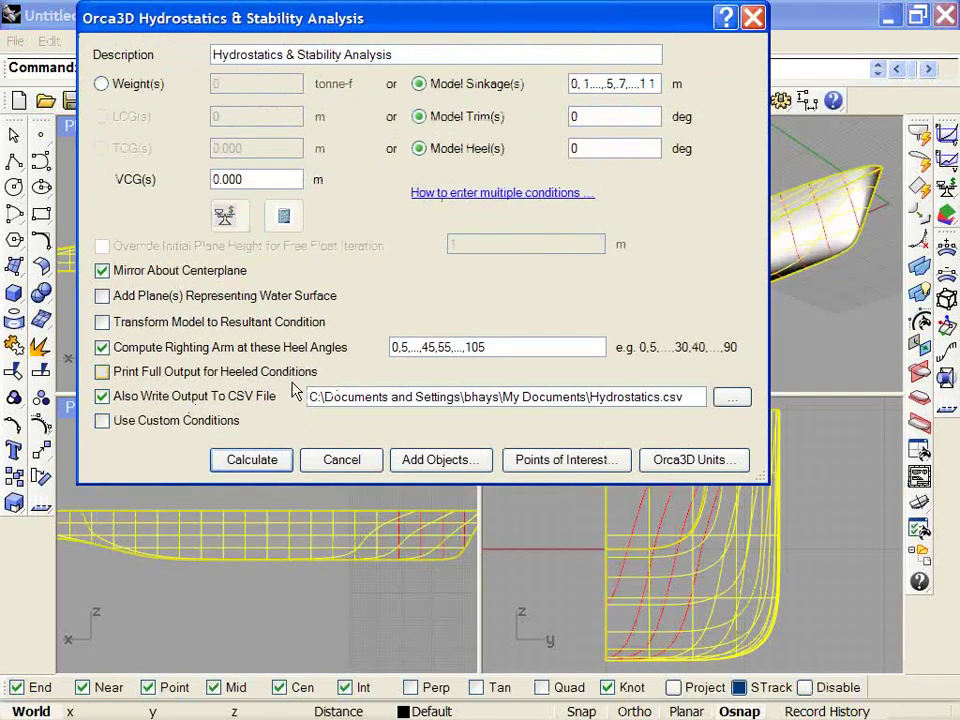
left_click(103, 349)
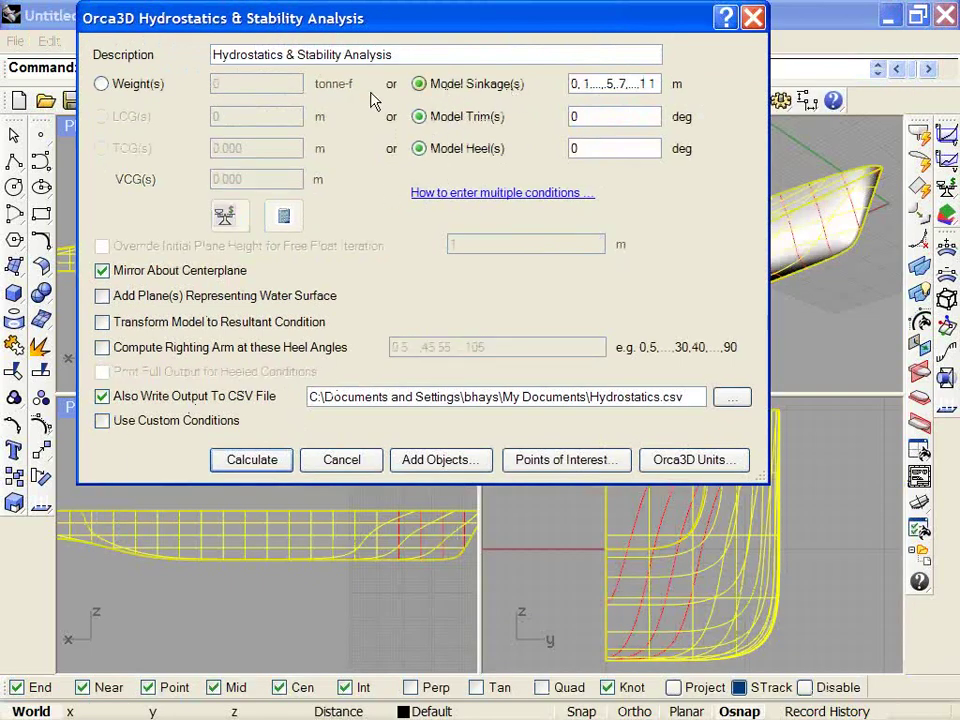
- Specify conditions by Weight and LCG, turn off CSV output, and clear the Weight field
left_click(101, 84)
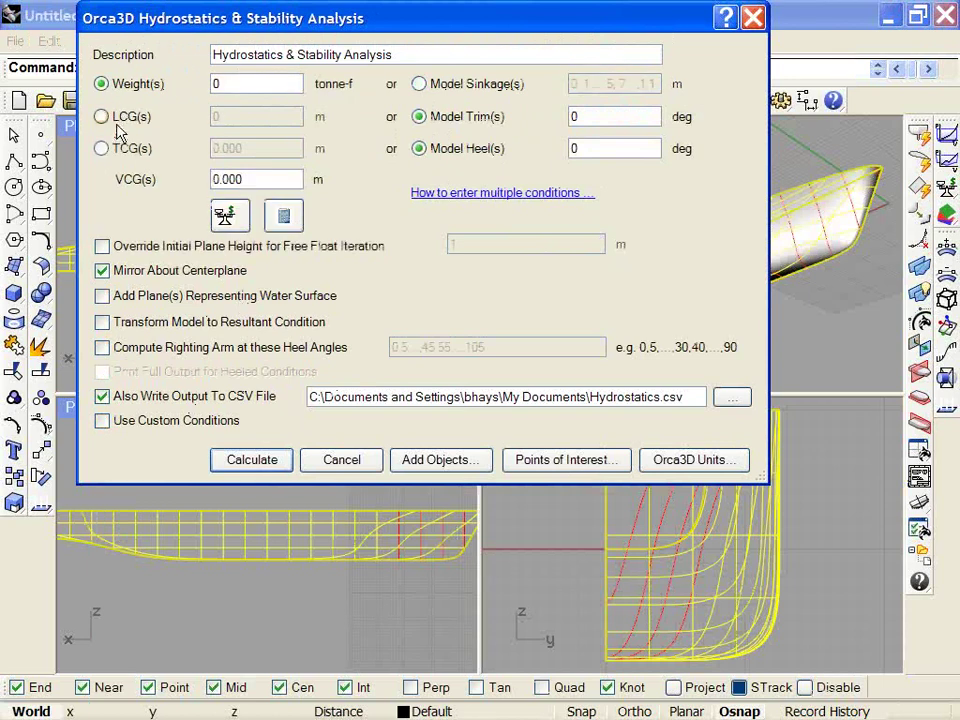
left_click(101, 117)
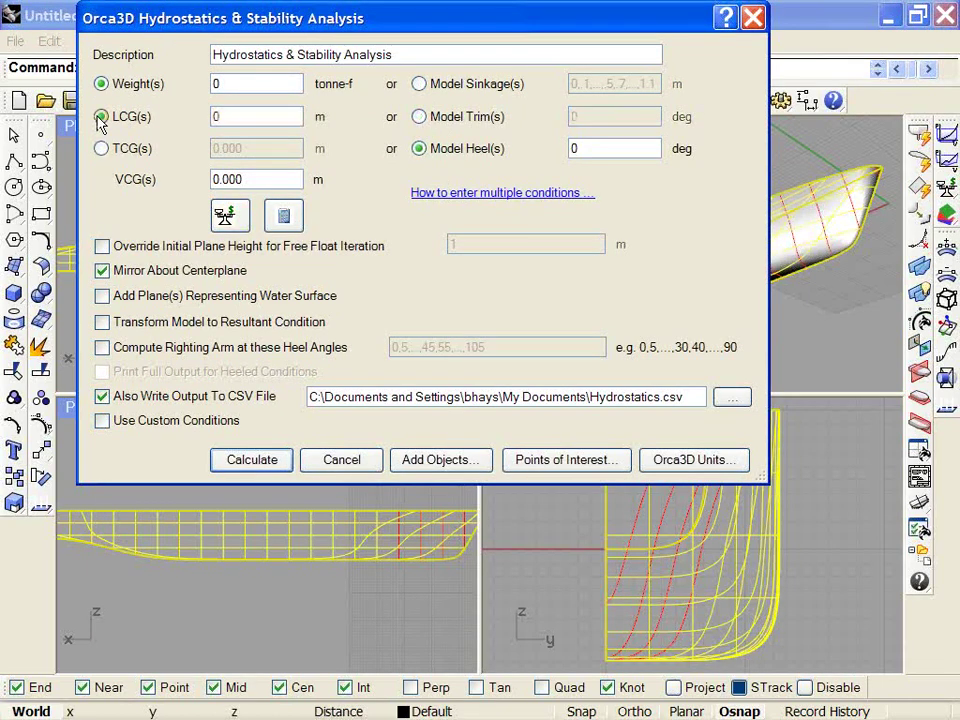
left_click(101, 396)
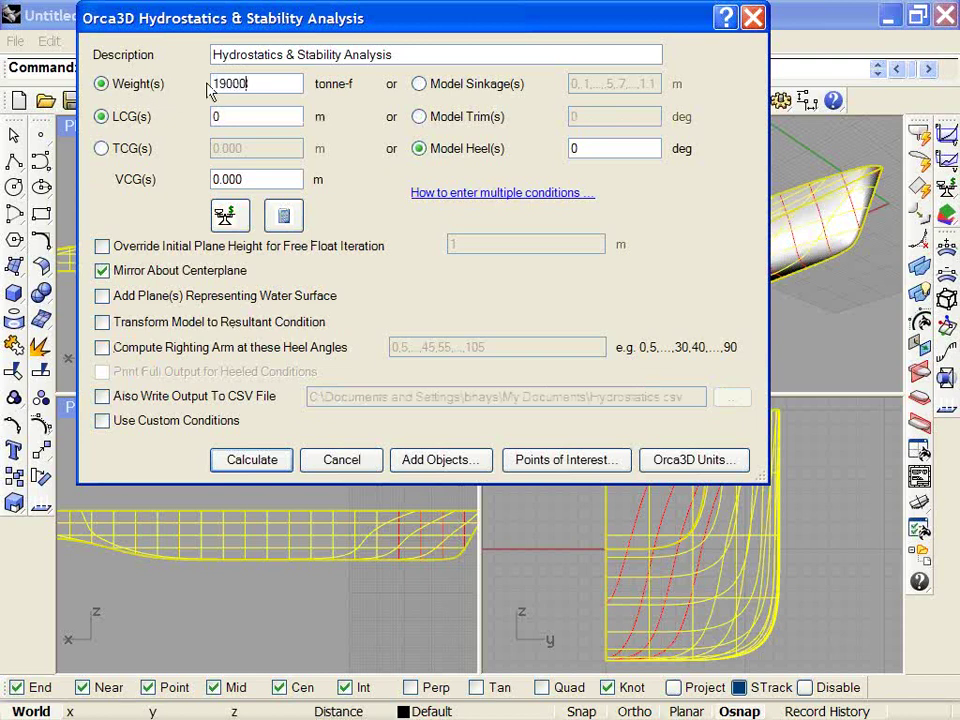
double_click(248, 83)
key("BackSpace")
- Transfer the Weight Calculator's Lightship, Fuel and Cargo totals: 19000.000 tonne-f, LCG 81.526 m
left_click(285, 220)
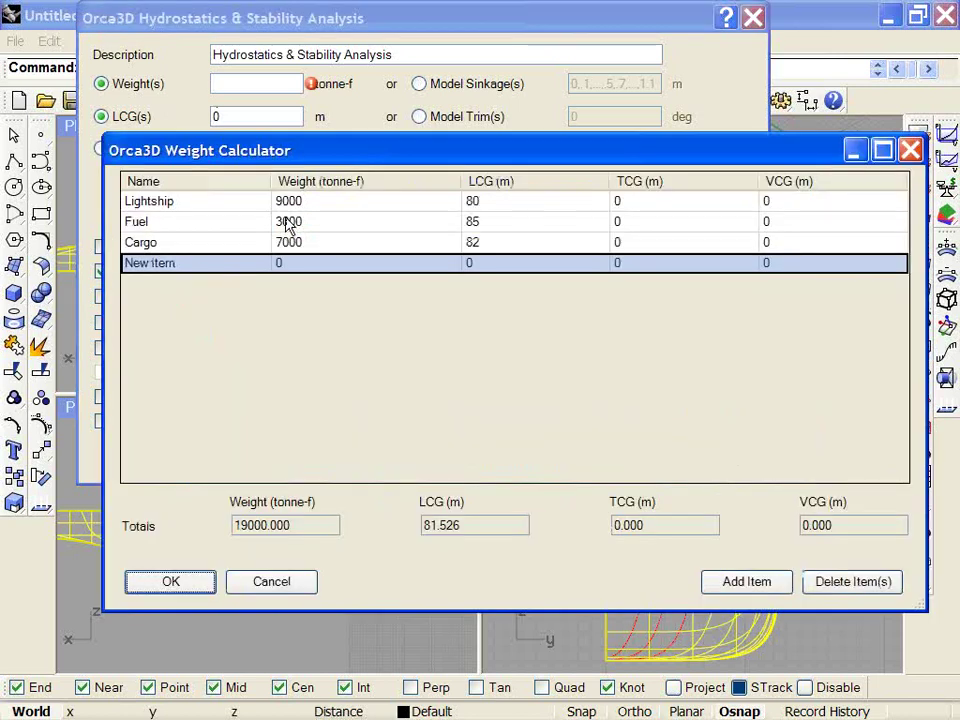
left_click_drag(400, 160, 371, 156)
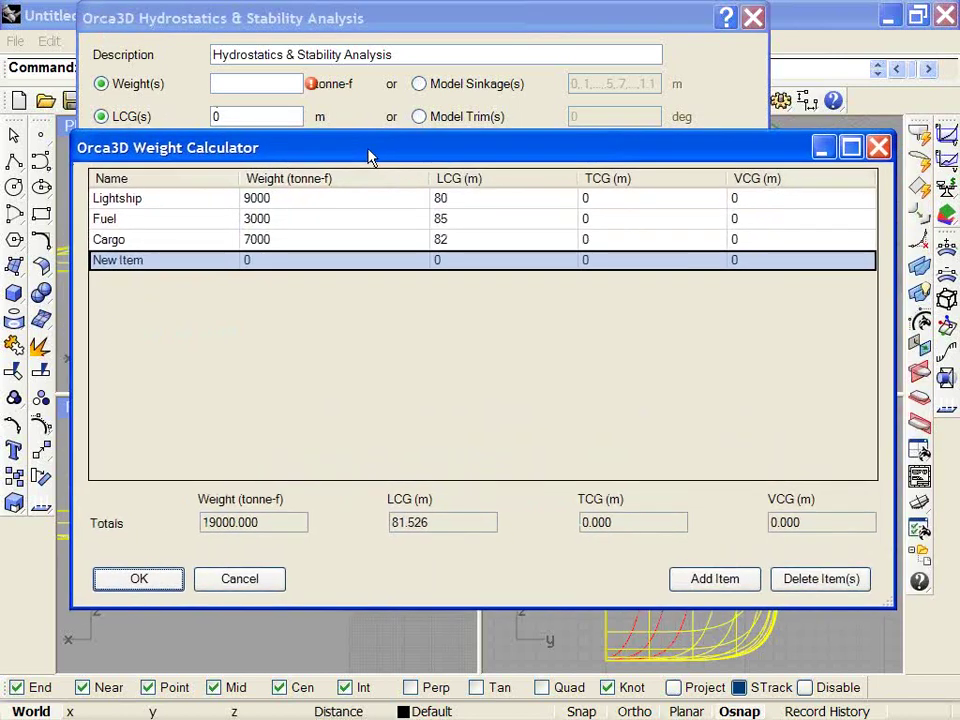
left_click(200, 205)
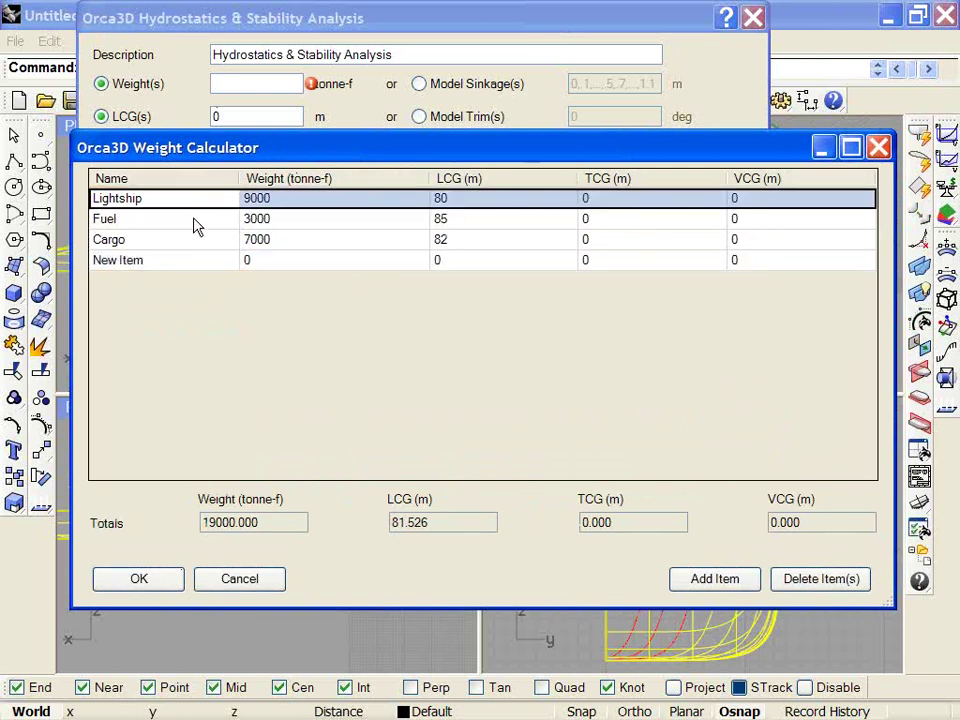
left_click(255, 218)
left_click(193, 240)
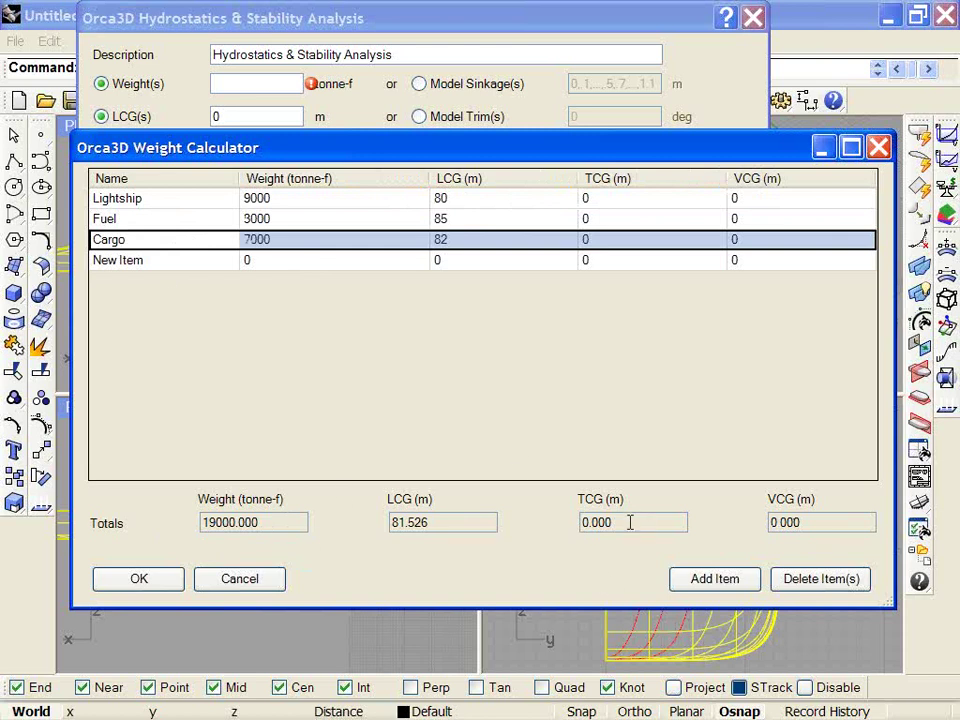
left_click(718, 588)
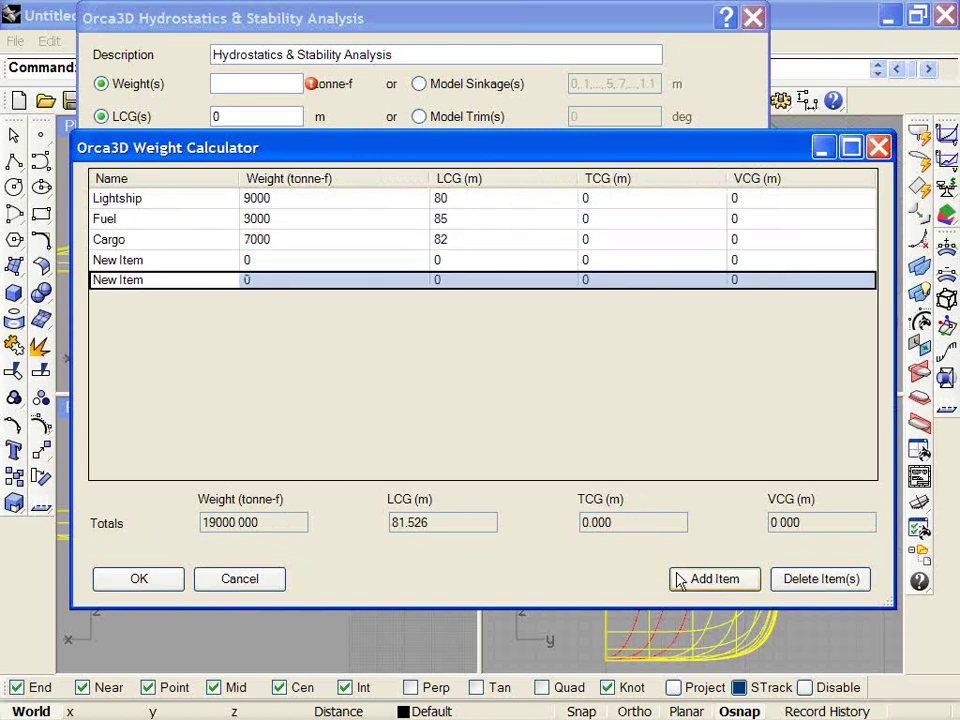
left_click(170, 262)
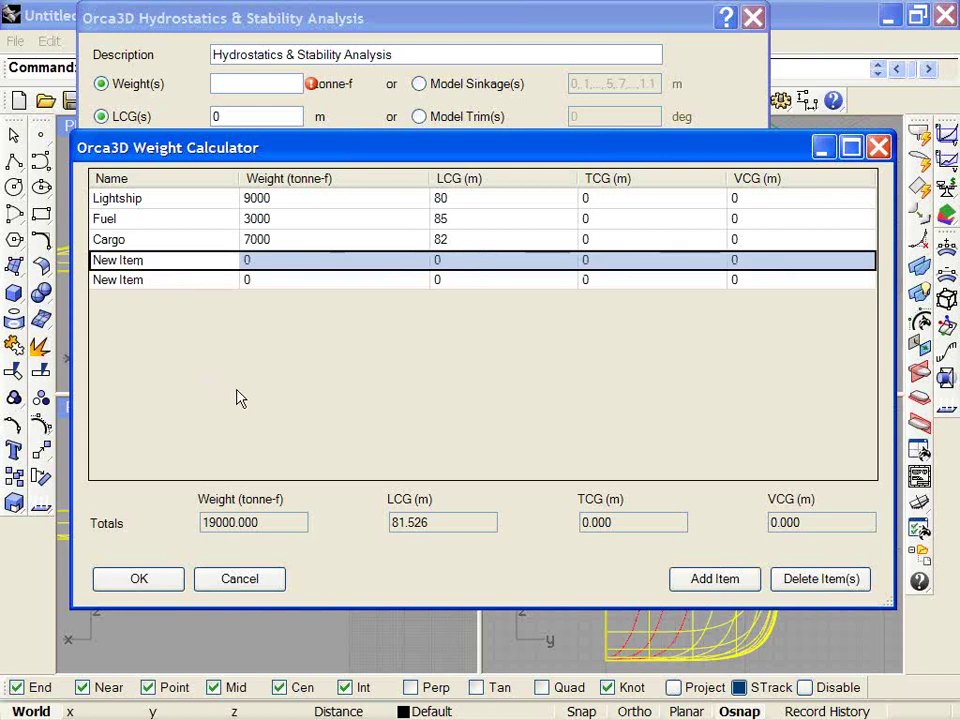
left_click(172, 586)
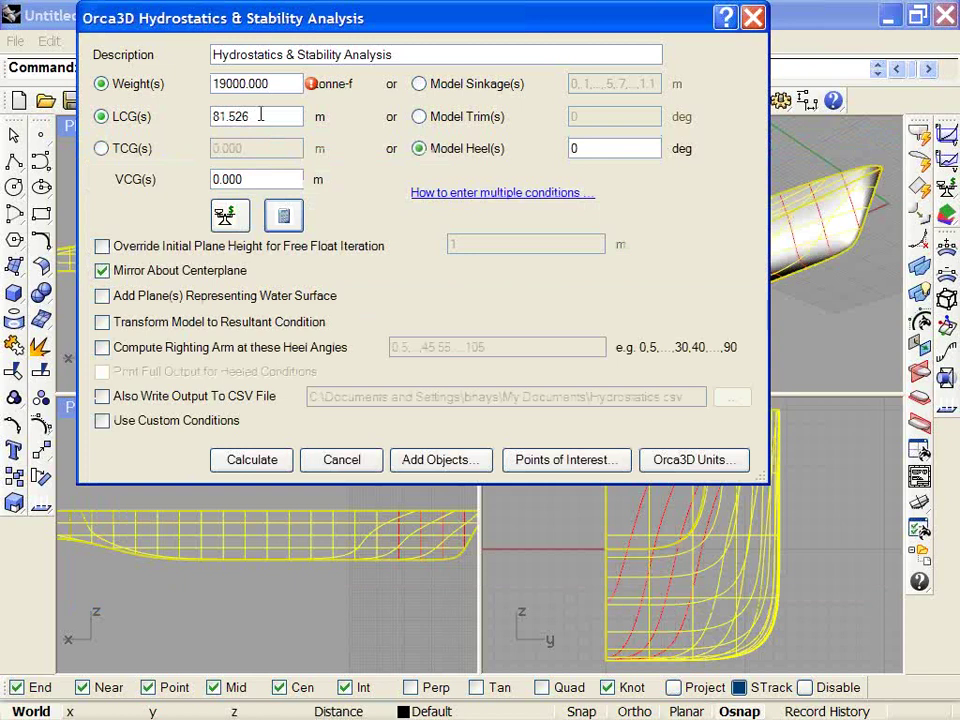
left_click_drag(260, 116, 200, 115)
left_click_drag(289, 81, 207, 83)
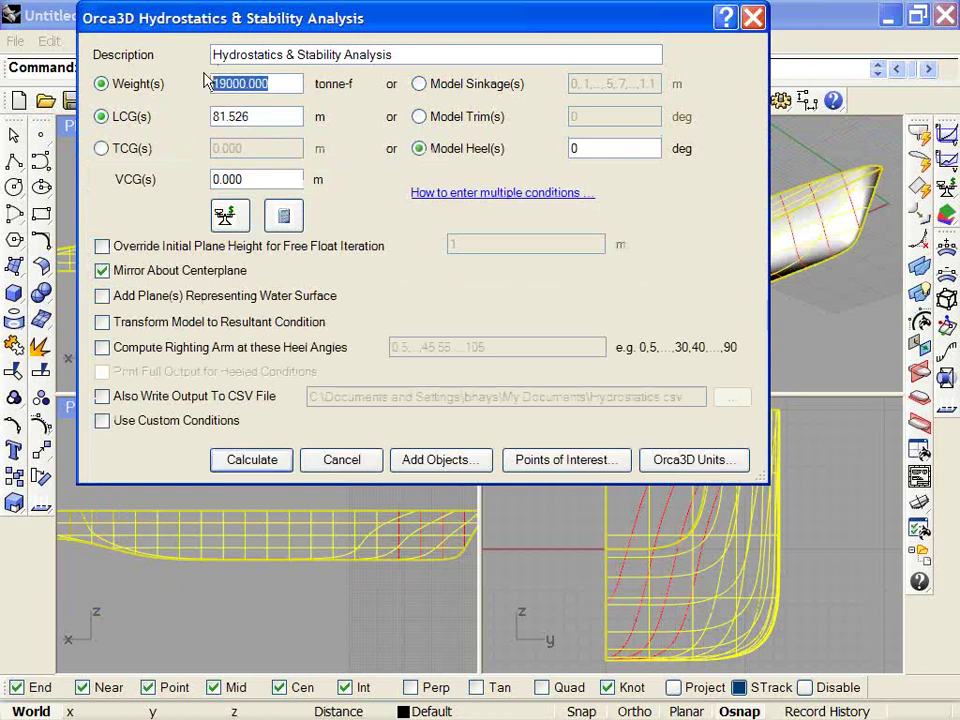
left_click(283, 215)
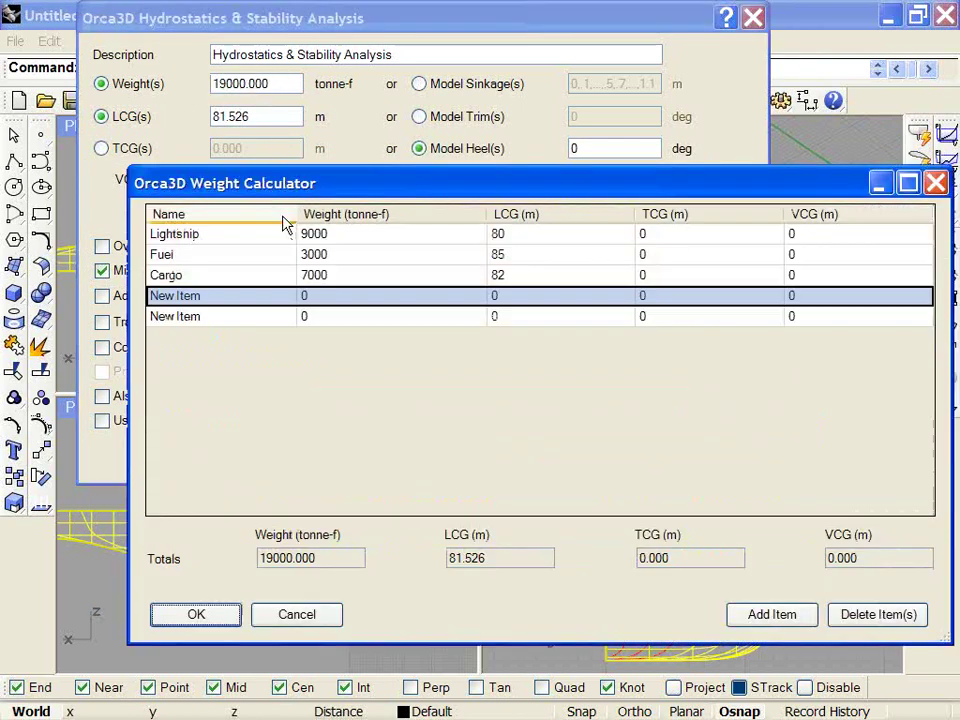
left_click(215, 620)
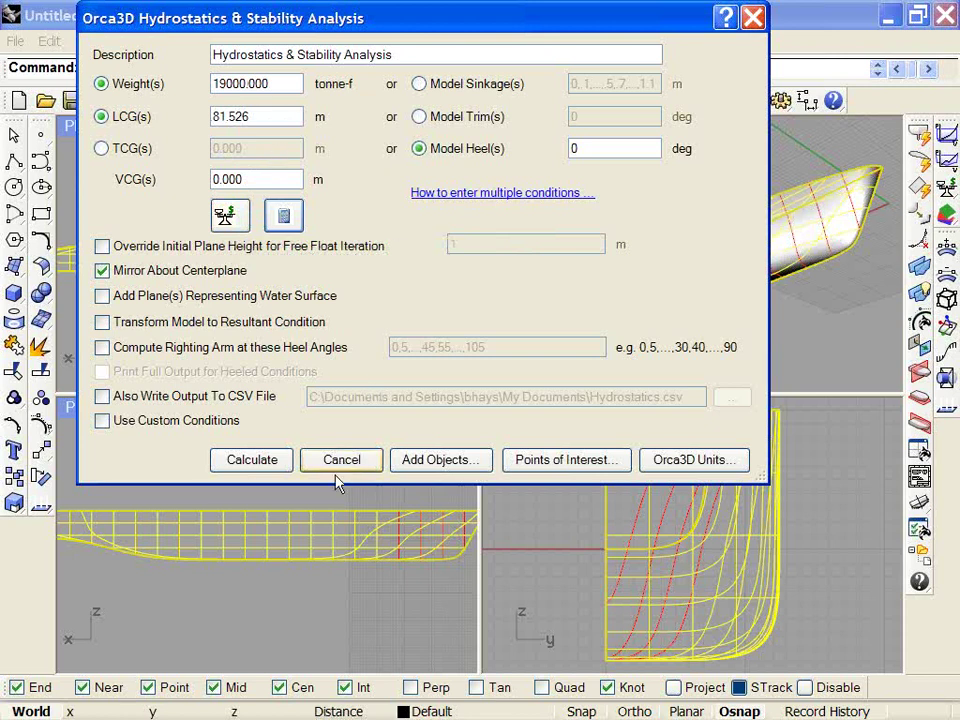
- Calculate the free-float case (sinkage 0.133 m, trim −0.106°) and close the results report
left_click(242, 458)
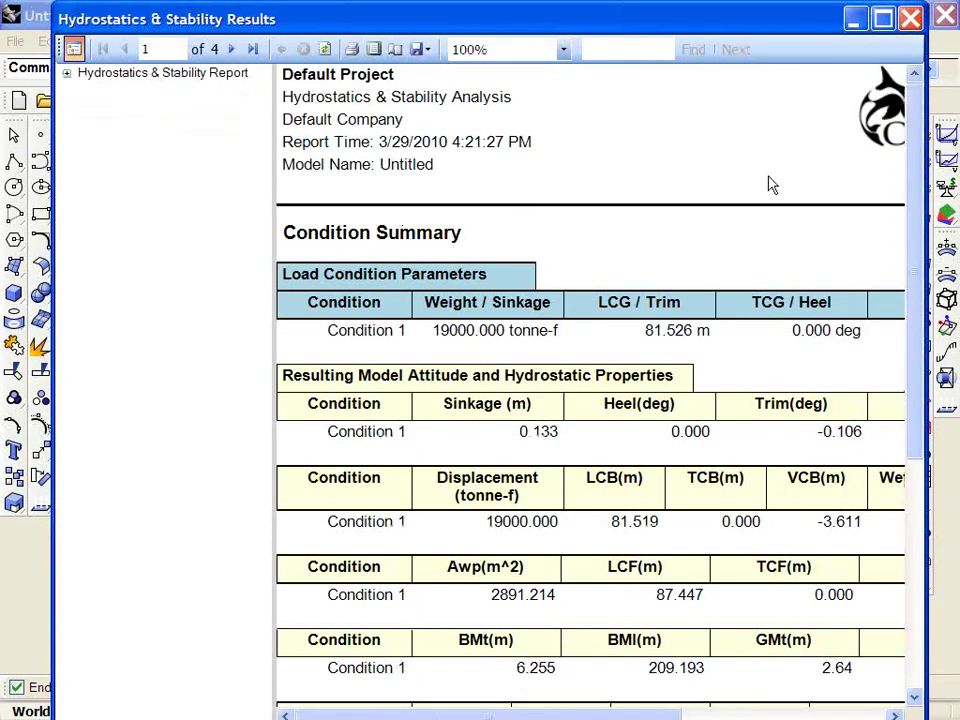
left_click(911, 20)
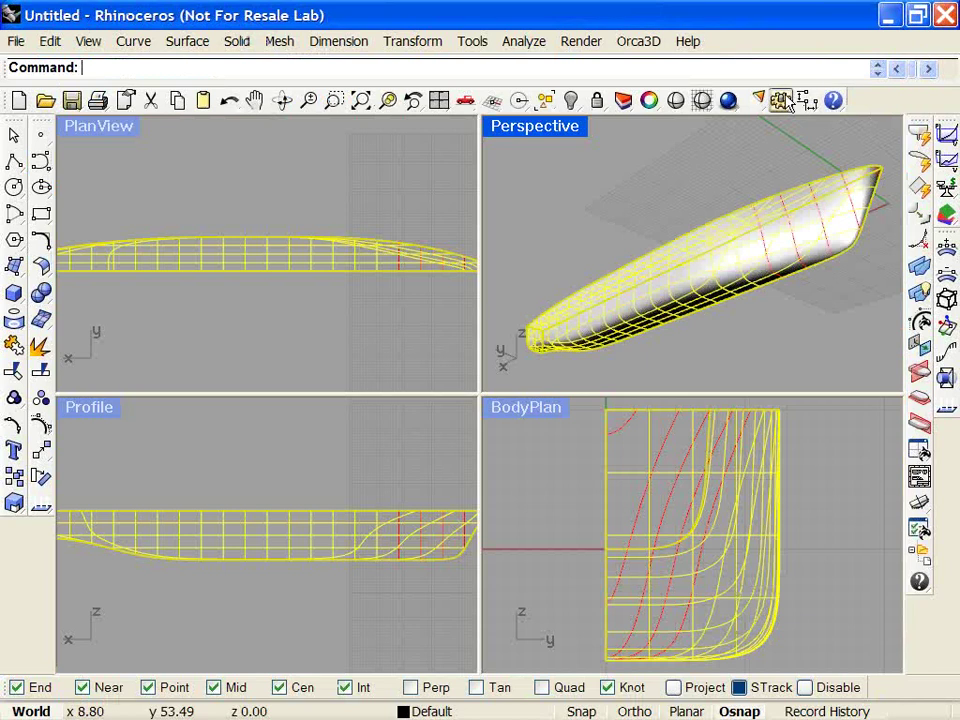
- Deselect the hull and orbit the Perspective view to a lower, side-on angle of the hull
left_click(683, 199)
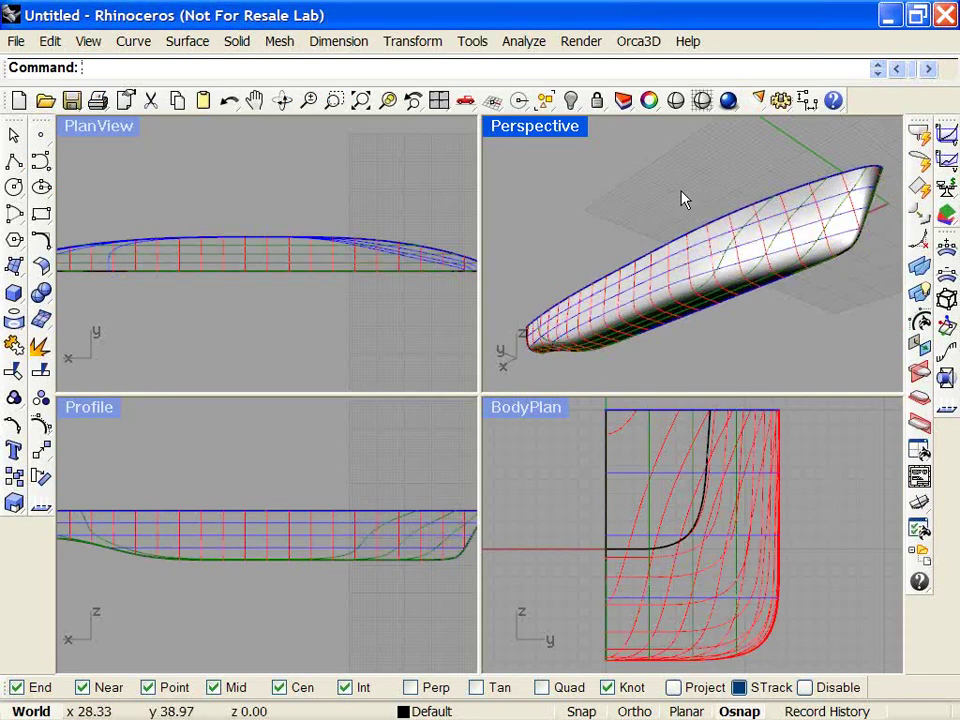
mouse_move(660, 191)
right_mouse_down()
mouse_move(657, 330)
mouse_move(701, 180)
mouse_move(703, 189)
right_mouse_up()
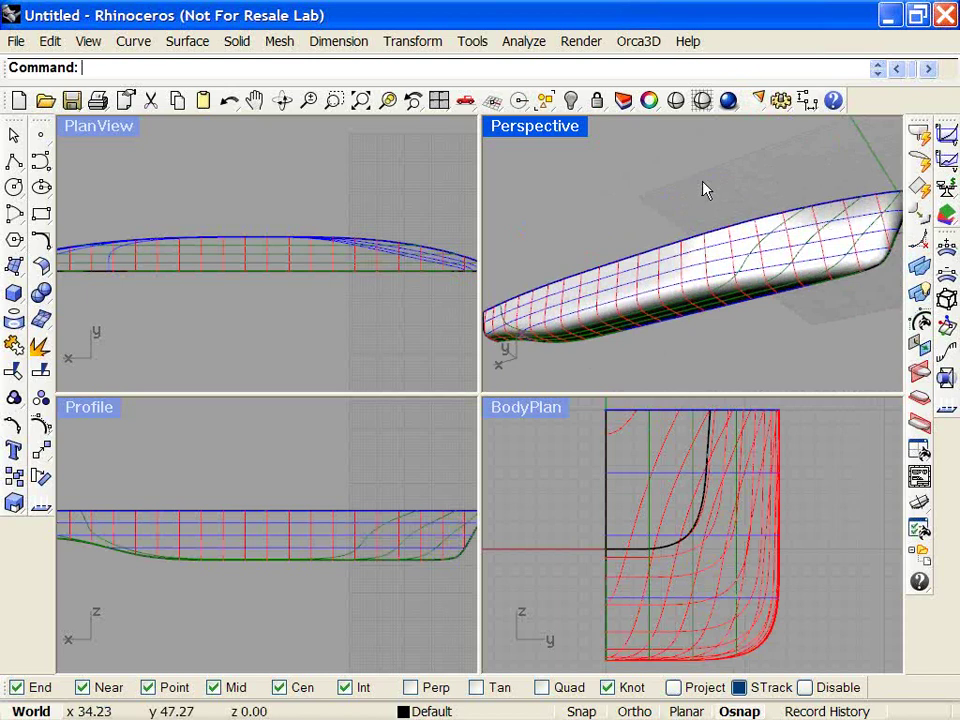